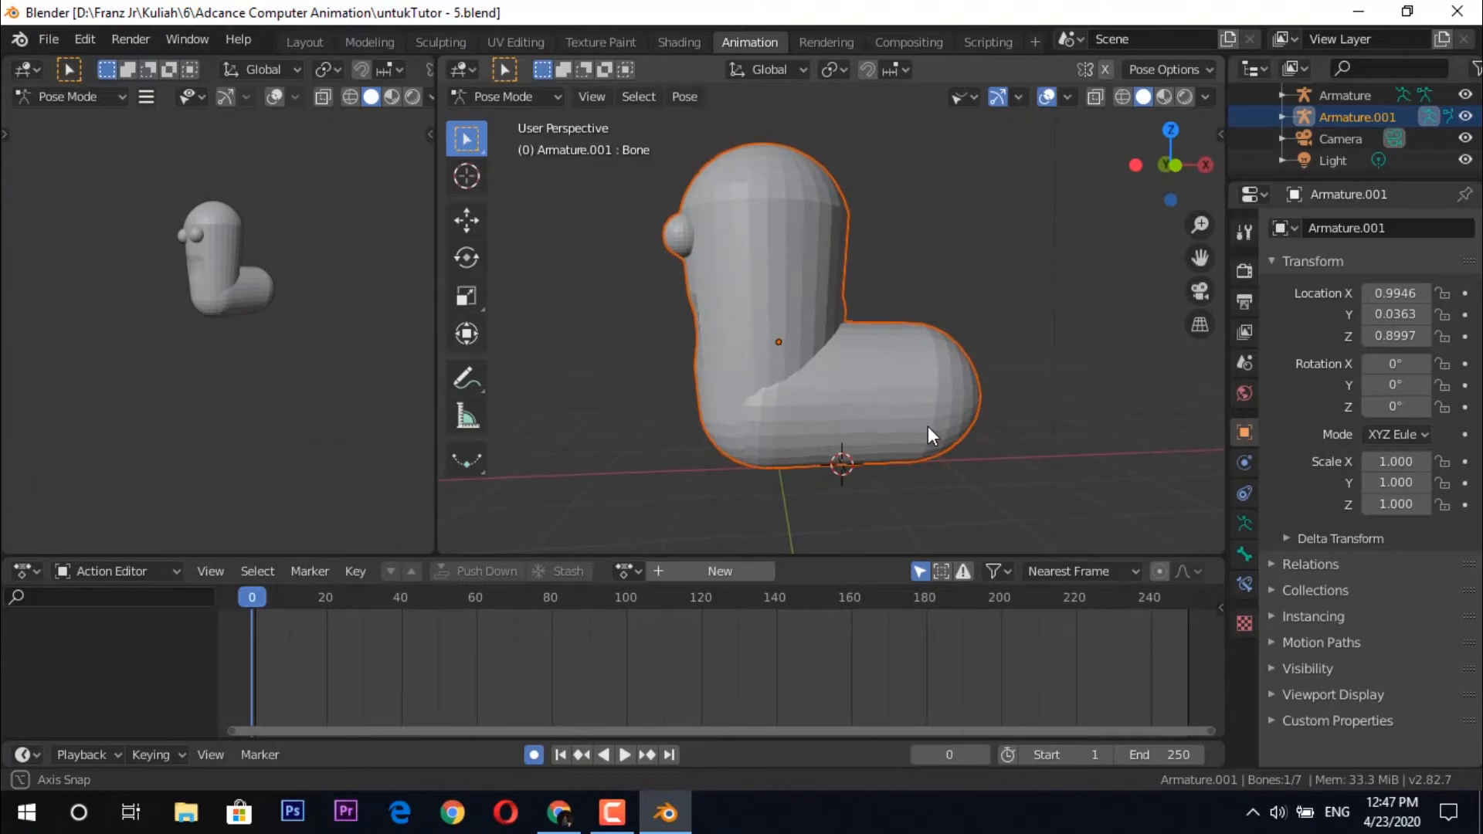
Create a new action named Lari for the selected armature.
{"action": "left_click", "coordinate": [747, 571]}
{"action": "left_click", "coordinate": [773, 568]}
{"action": "type", "text": "Lari"}
{"action": "key", "text": "Return"}
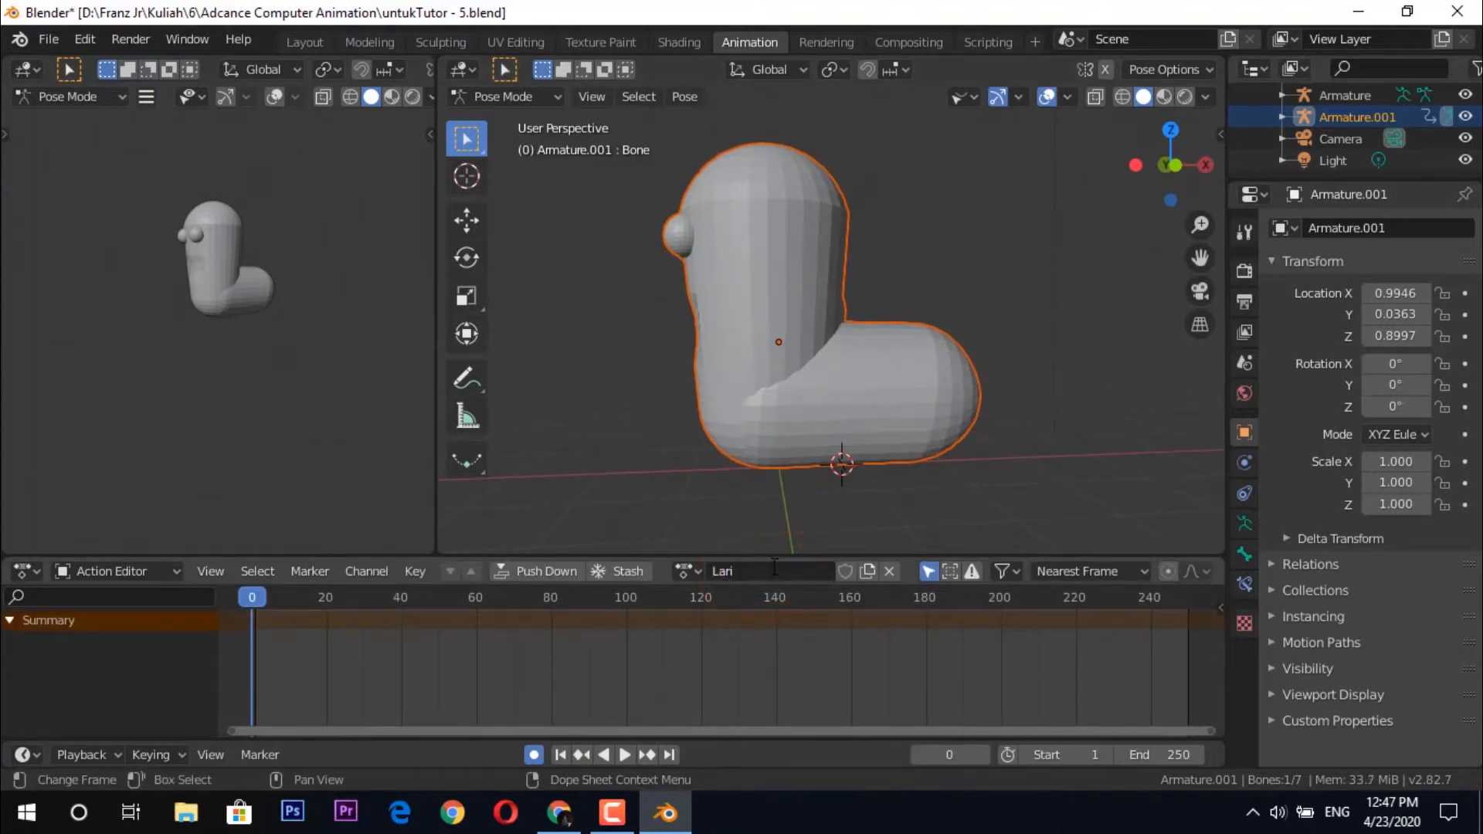
Make armatures visible in the viewport and insert a LocRot keyframe for all bones at frame 0.
{"action": "left_click", "coordinate": [975, 97]}
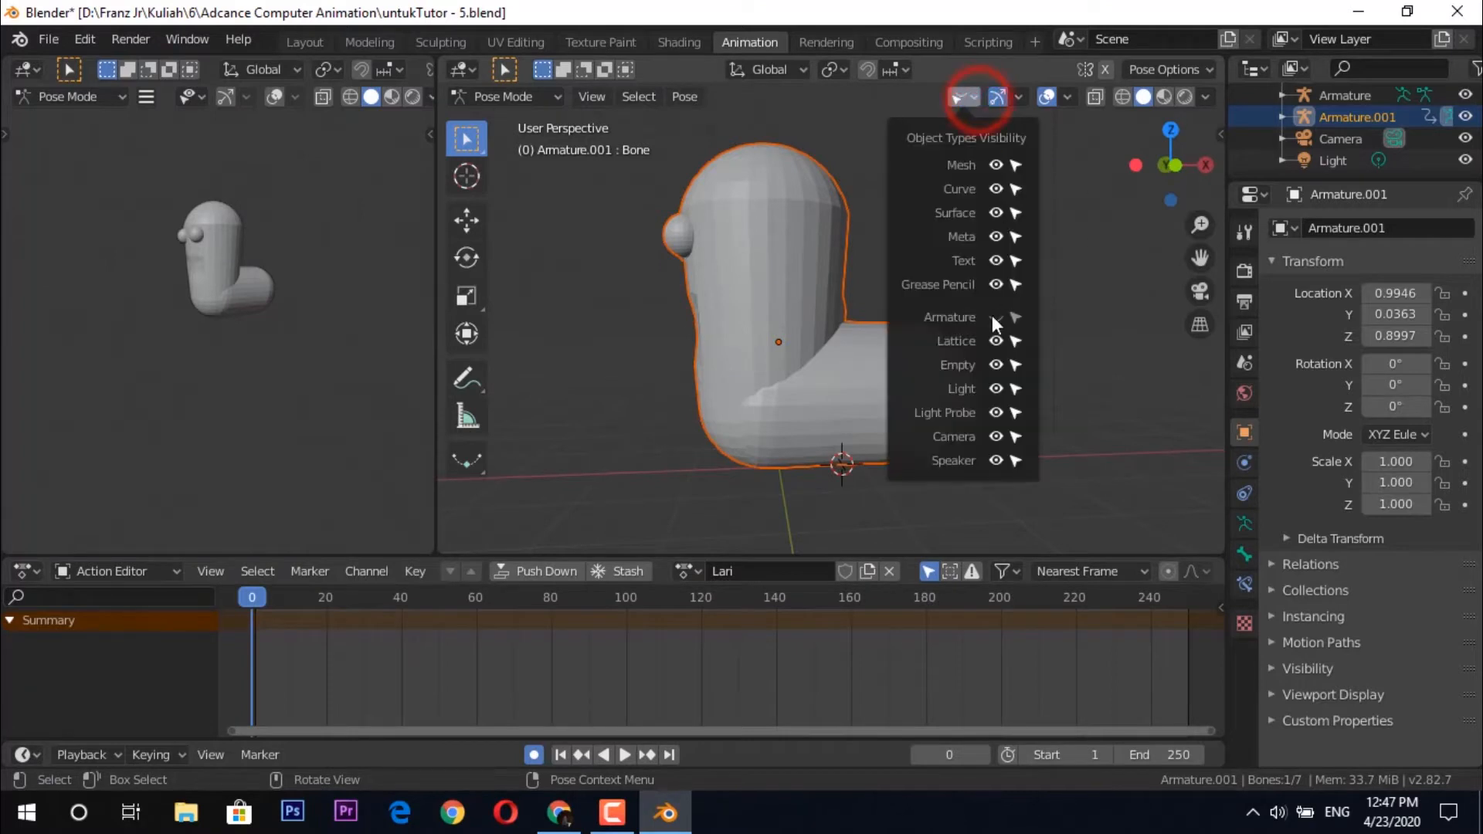
{"action": "left_click", "coordinate": [995, 319]}
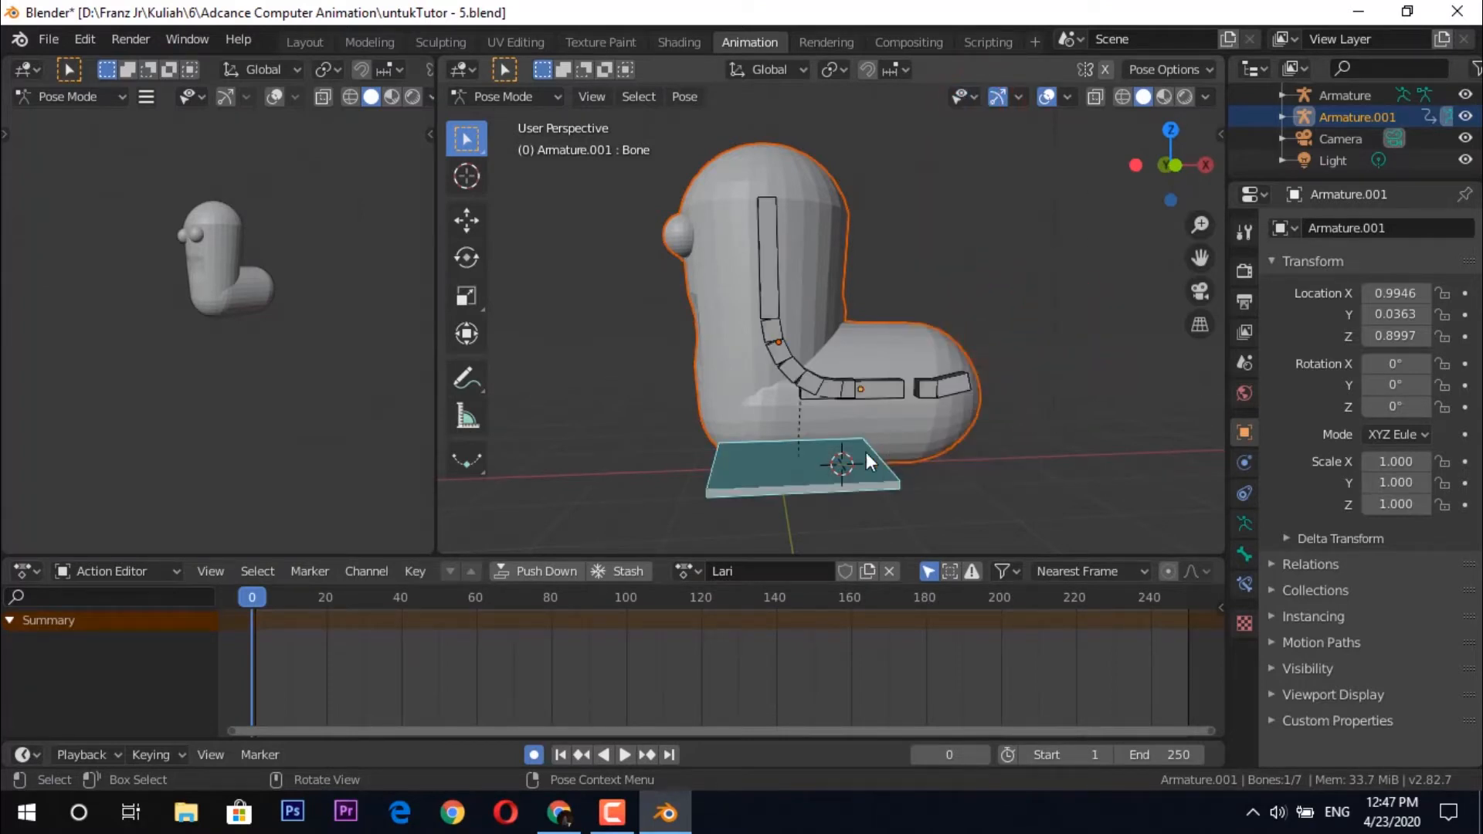
{"action": "left_click", "coordinate": [1006, 461]}
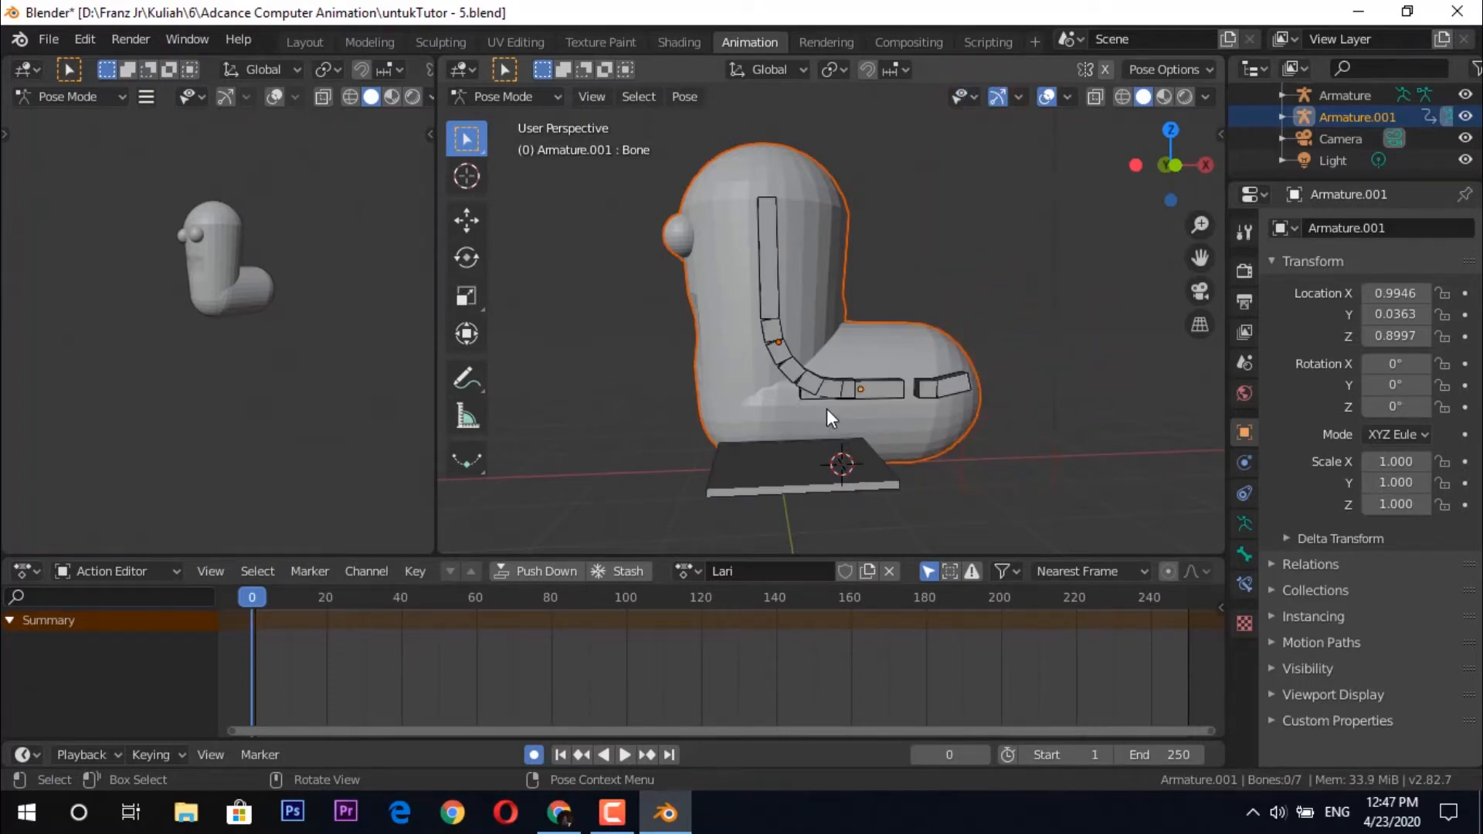
{"action": "left_click_drag", "start_coordinate": [669, 145], "coordinate": [994, 527]}
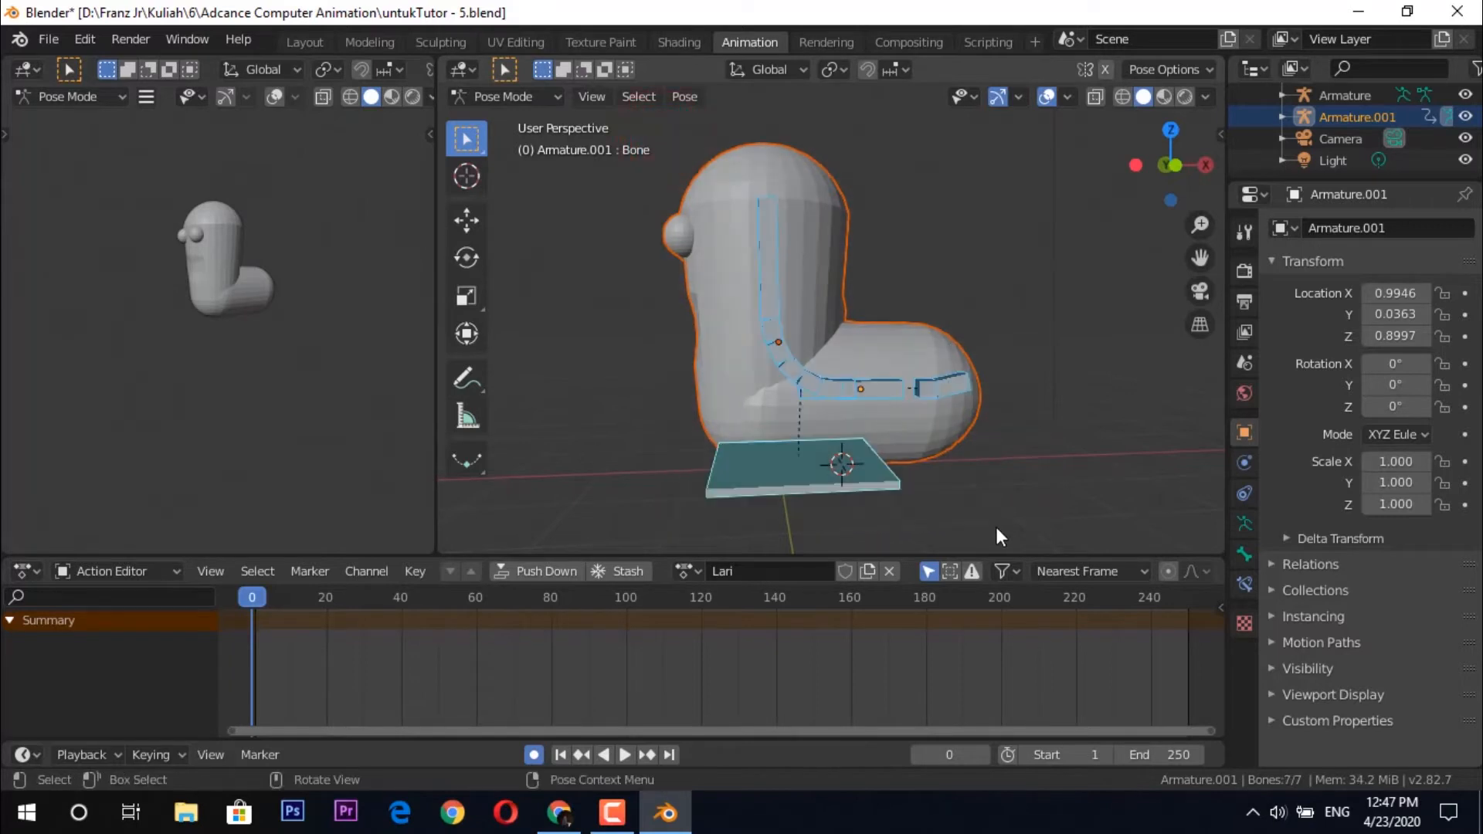
{"action": "right_click", "coordinate": [794, 368]}
{"action": "left_click", "coordinate": [793, 368]}
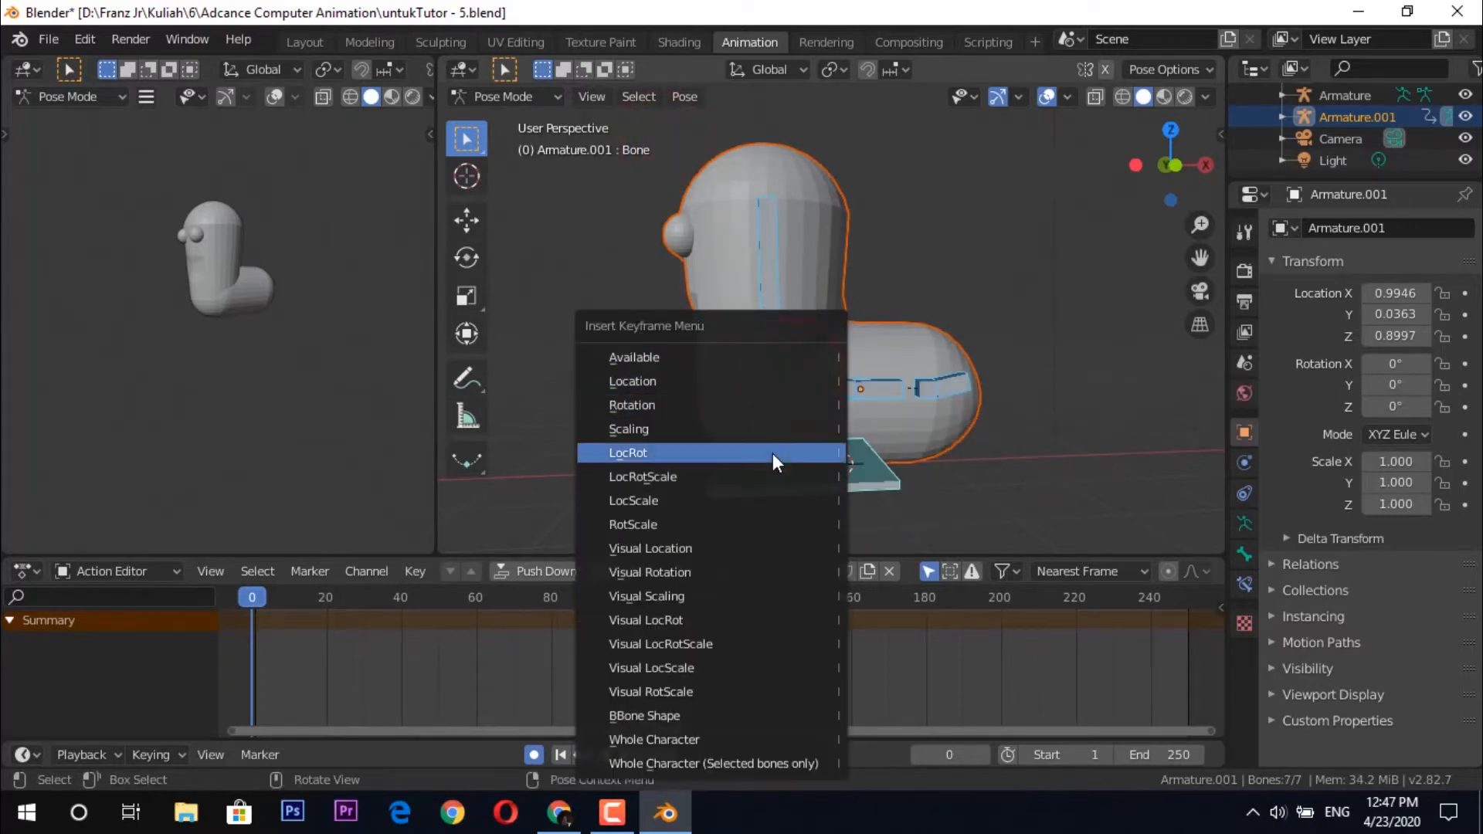
{"action": "left_click", "coordinate": [773, 458]}
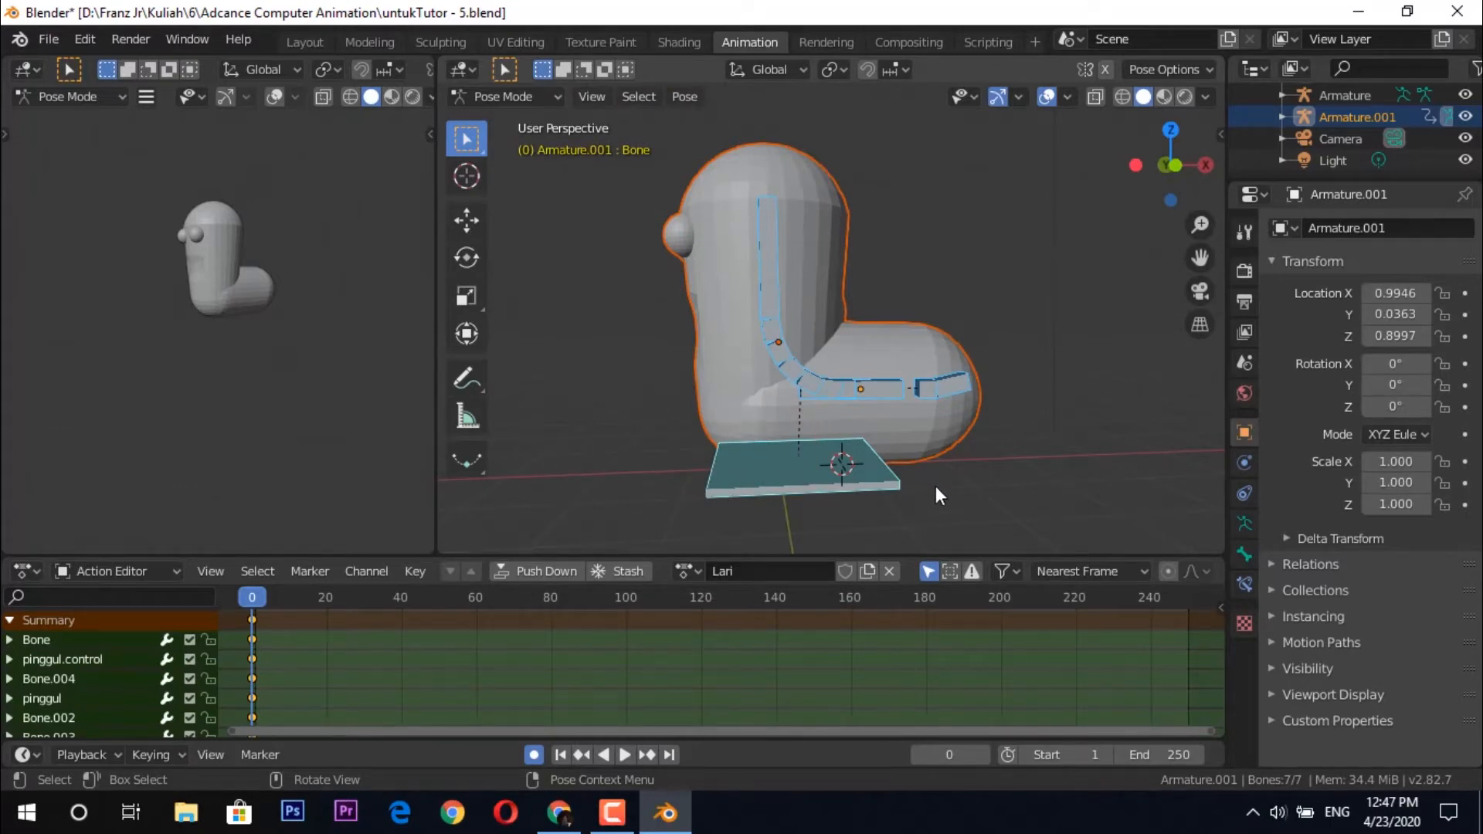
Enable the fake user for the Lari action, and shift pinggul with Bone.004 and the base plate bone towards negative X at frame 0.
{"action": "left_click", "coordinate": [878, 386]}
{"action": "left_click", "coordinate": [845, 570]}
{"action": "left_click", "coordinate": [924, 387], "text": "shift"}
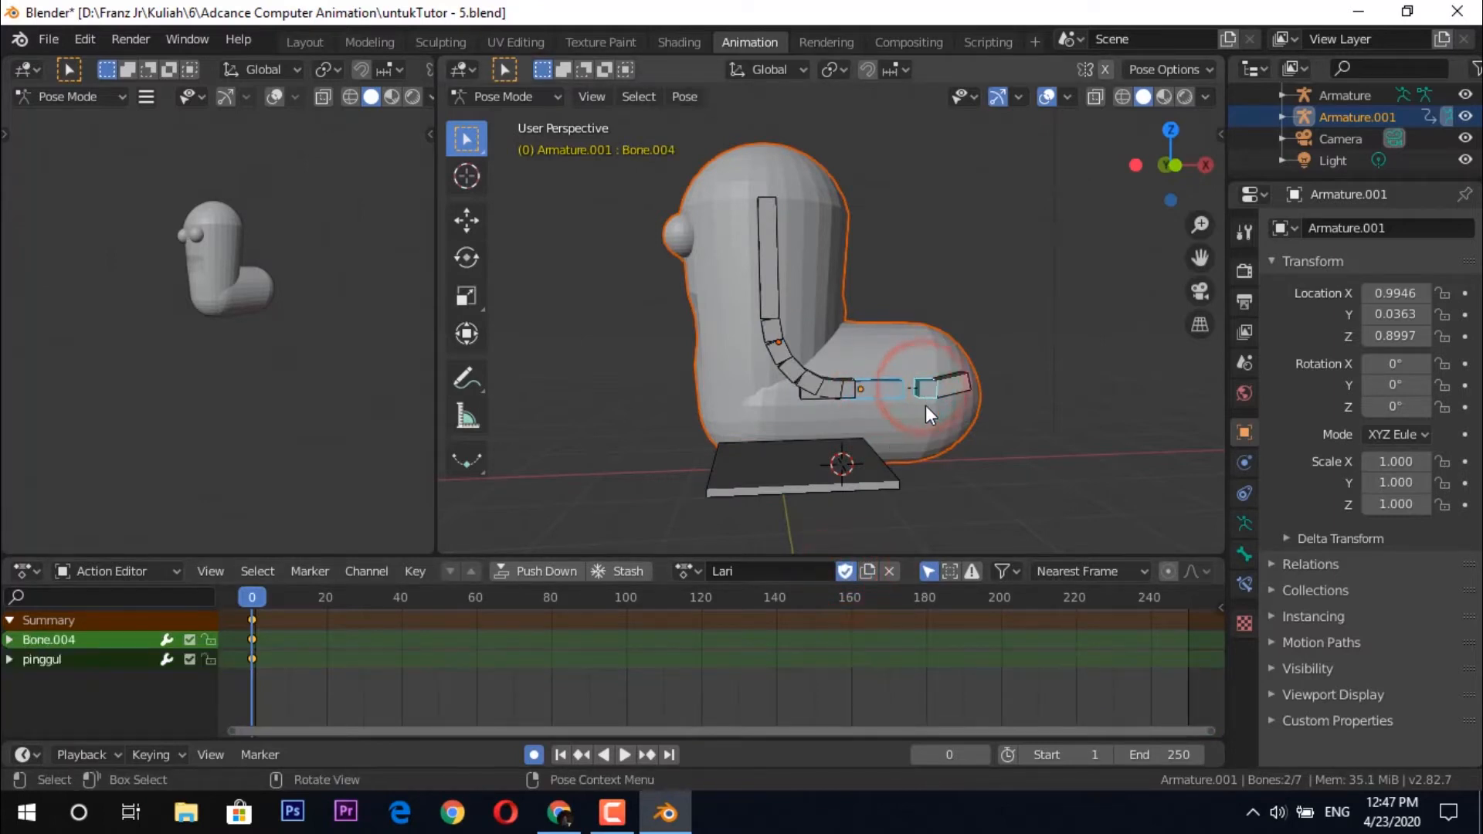
{"action": "left_click", "coordinate": [456, 222]}
{"action": "left_click_drag", "start_coordinate": [996, 385], "coordinate": [949, 386]}
{"action": "left_click", "coordinate": [804, 483]}
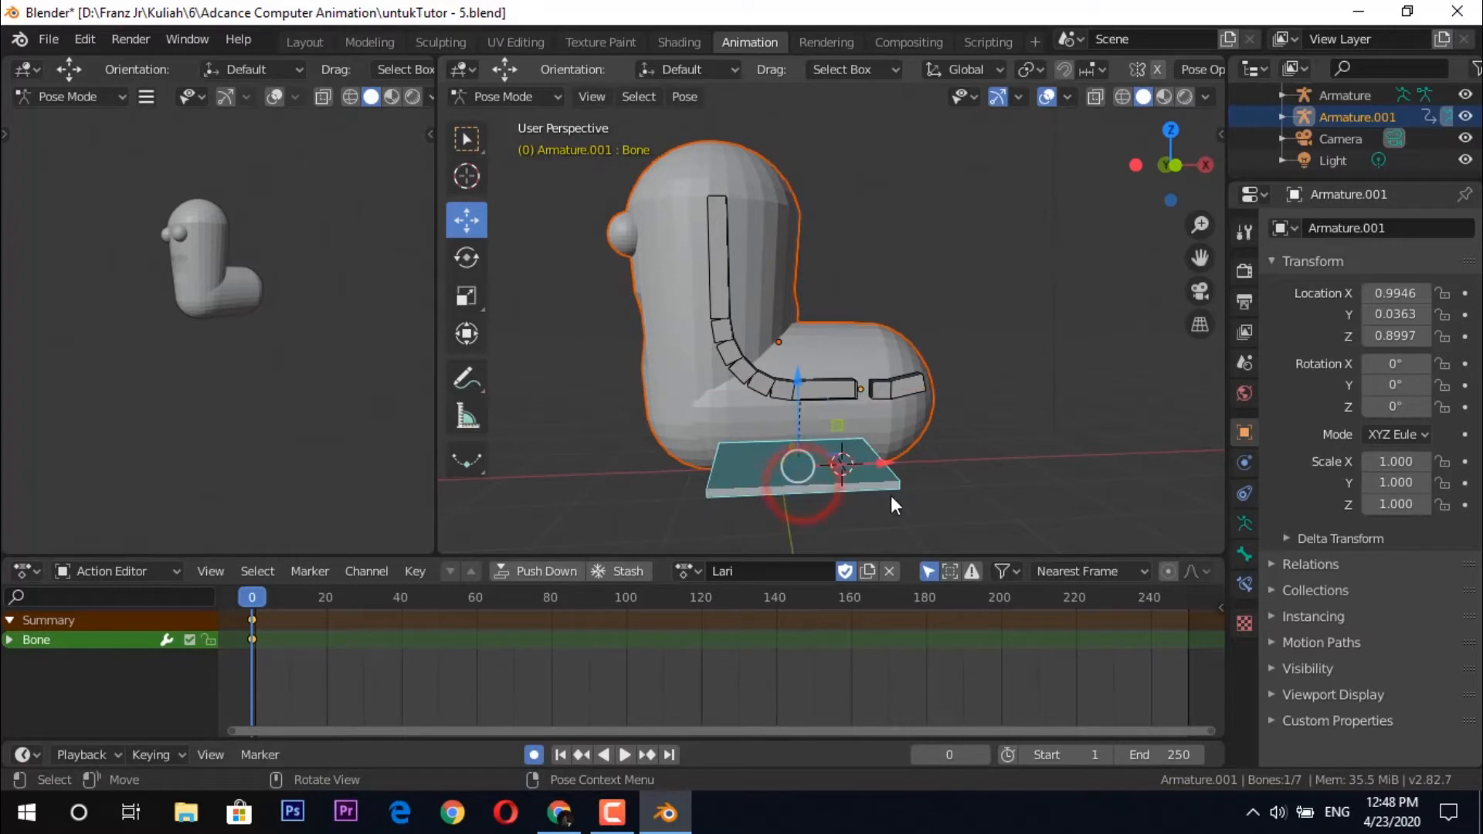
{"action": "left_click_drag", "start_coordinate": [883, 462], "coordinate": [839, 464]}
Try to rotate the tail-end bone, Bone.005, about the global Z axis and to move it.
{"action": "left_click", "coordinate": [922, 383]}
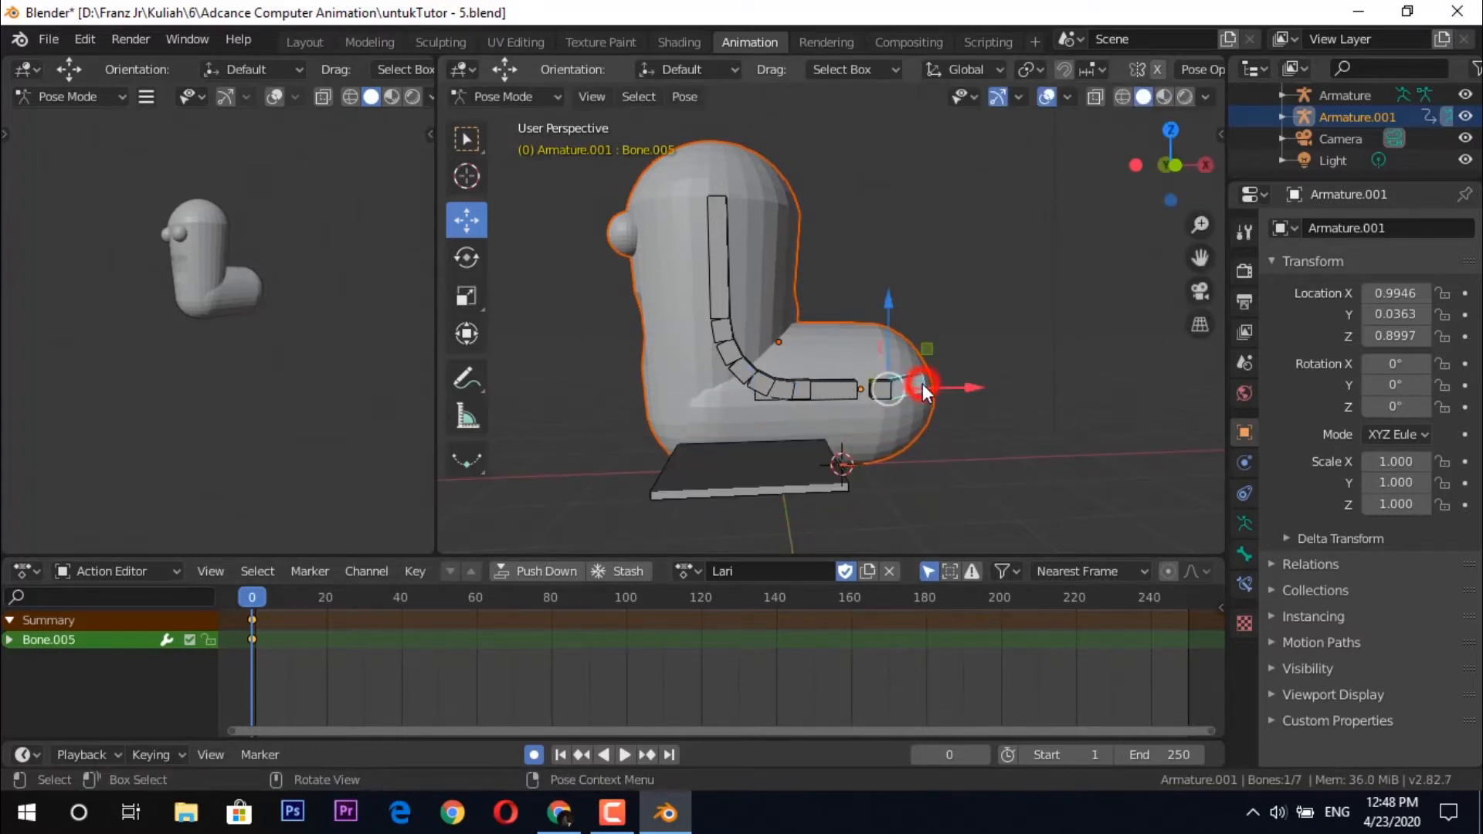
{"action": "key", "text": "r"}
{"action": "key", "text": "z"}
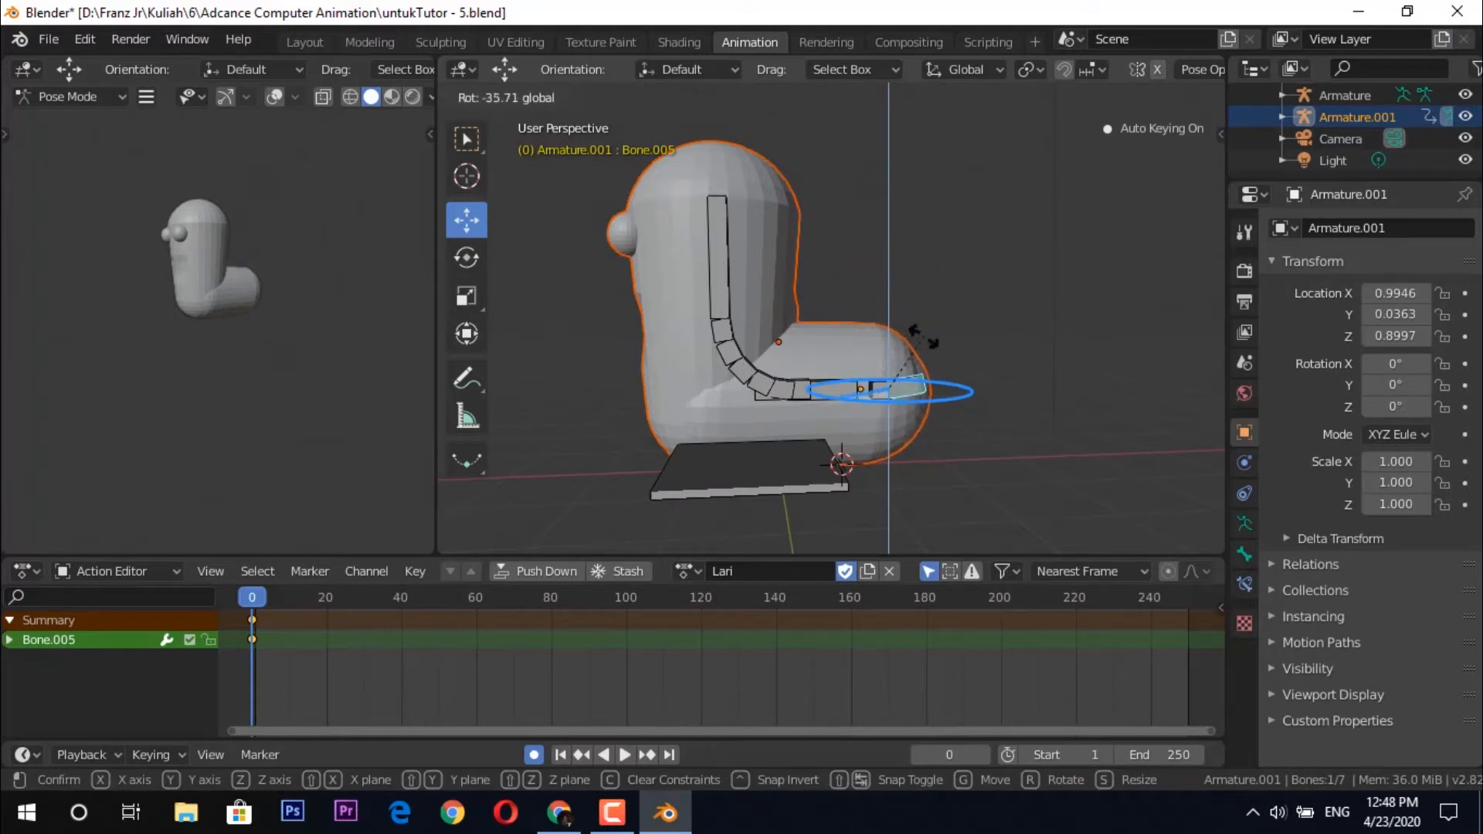
{"action": "left_click", "coordinate": [1037, 355]}
{"action": "middle_click_drag", "start_coordinate": [1027, 348], "coordinate": [791, 337]}
{"action": "left_click_drag", "start_coordinate": [774, 303], "coordinate": [769, 283]}
{"action": "middle_click_drag", "start_coordinate": [1020, 438], "coordinate": [443, 429]}
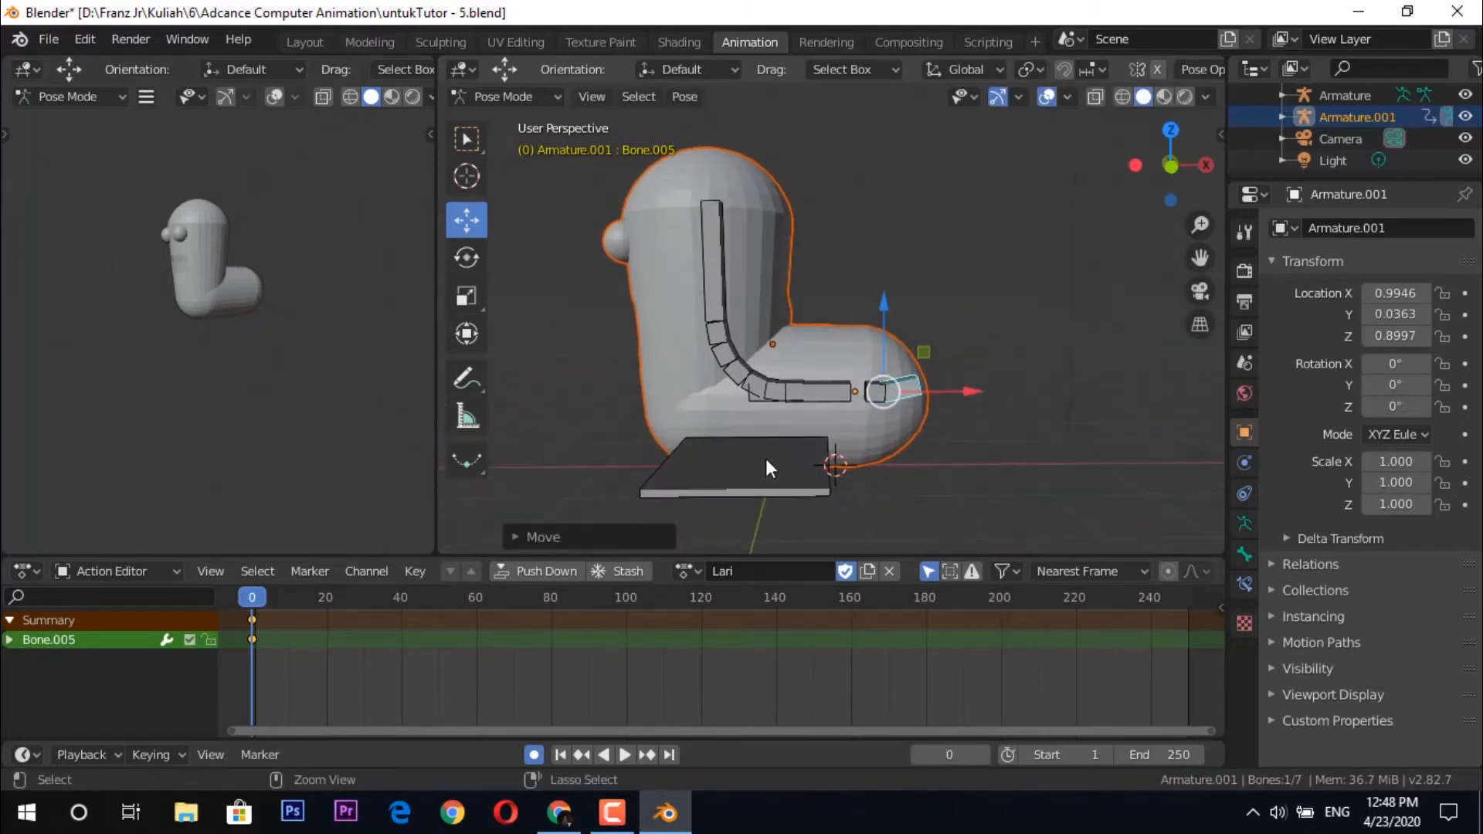
Reselect Bone.005 at frame 0 and try another rotation about the global Z axis.
{"action": "left_click", "coordinate": [1004, 404]}
{"action": "left_click", "coordinate": [920, 386]}
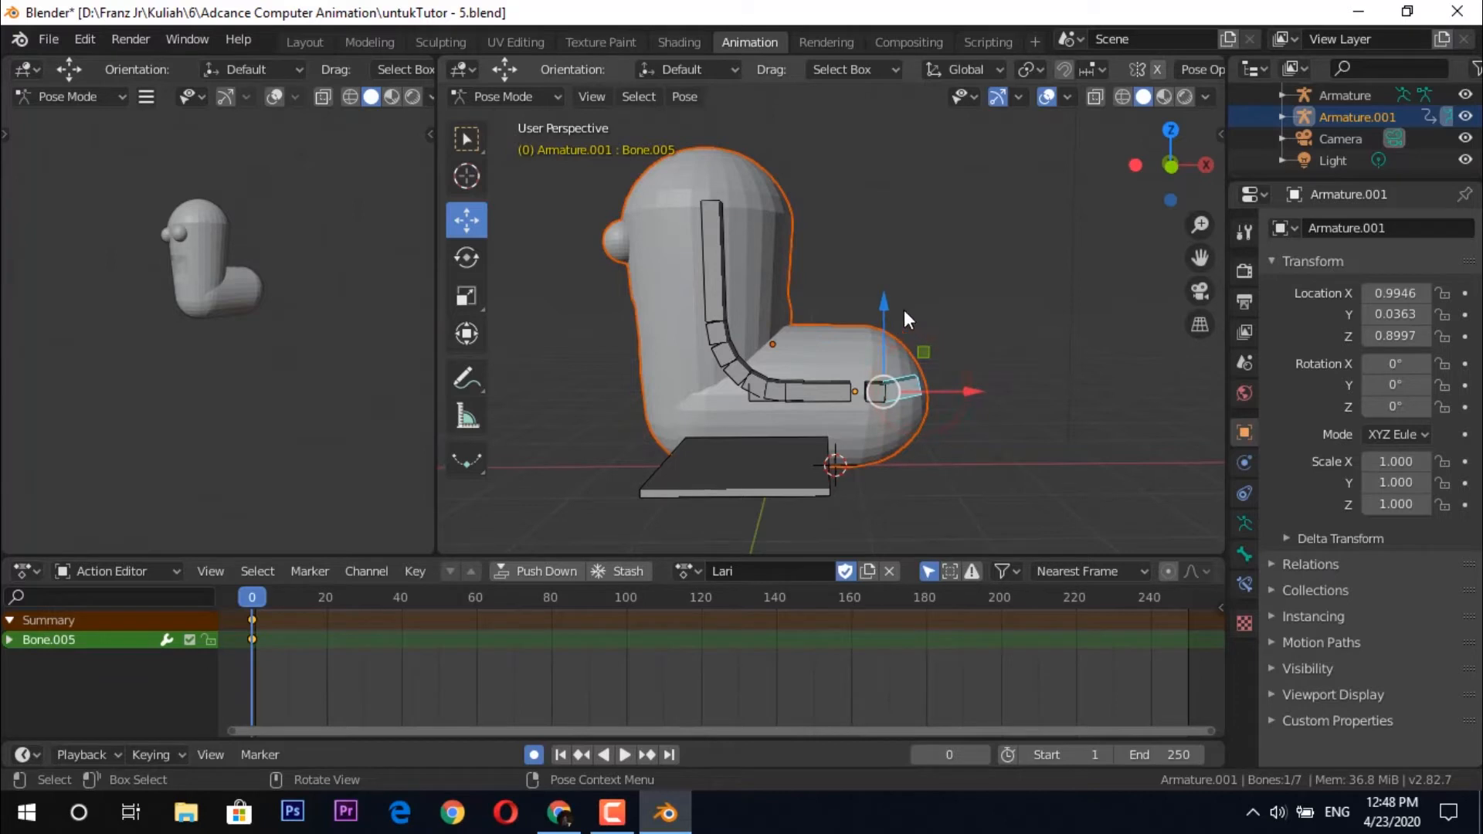
{"action": "left_click", "coordinate": [874, 389]}
{"action": "left_click", "coordinate": [905, 387]}
{"action": "key", "text": "r"}
{"action": "key", "text": "z"}
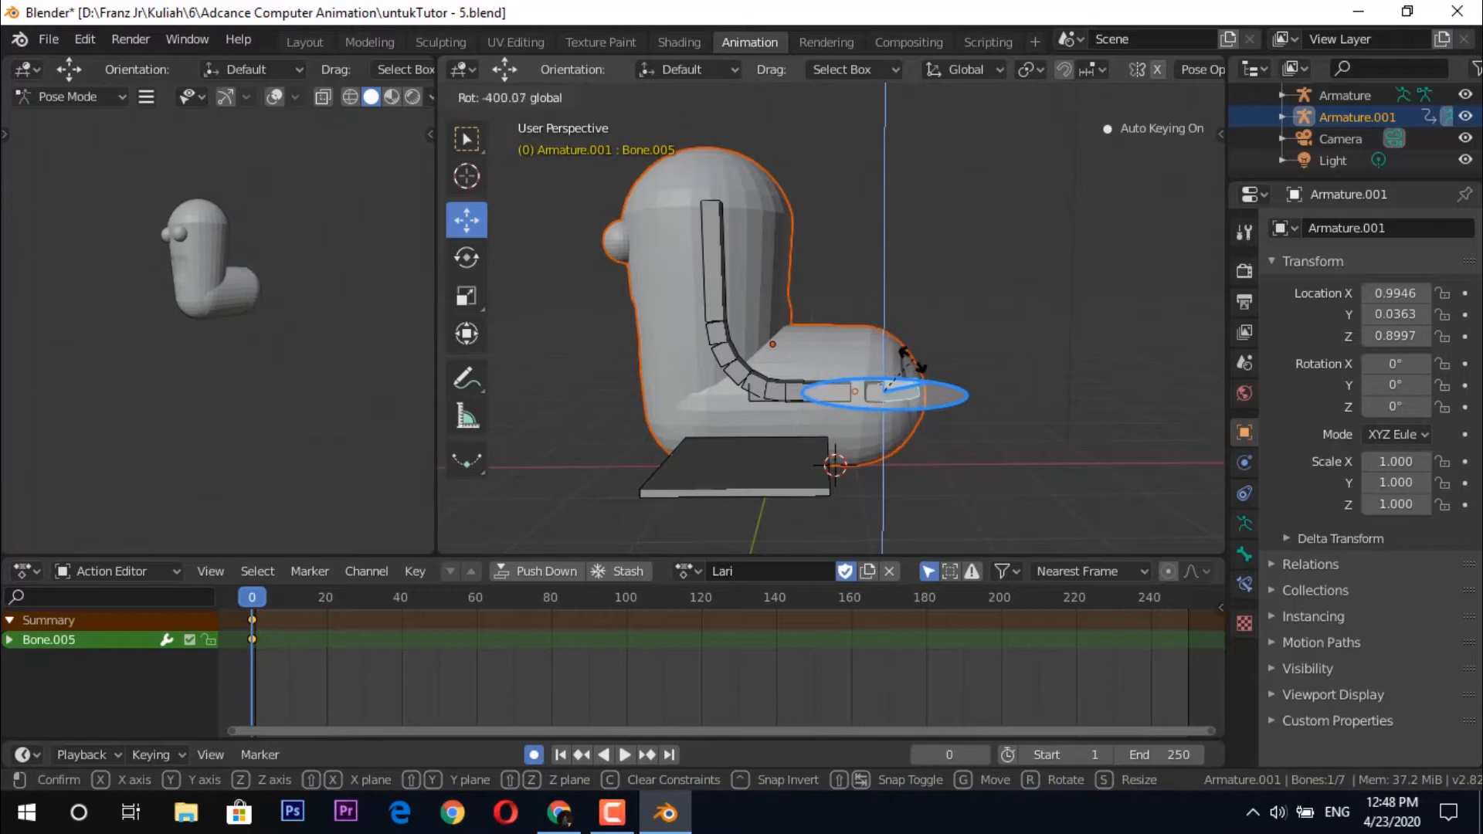
{"action": "left_click", "coordinate": [1032, 345]}
{"action": "left_click", "coordinate": [1032, 345]}
{"action": "left_click", "coordinate": [909, 390]}
{"action": "left_click", "coordinate": [14, 627]}
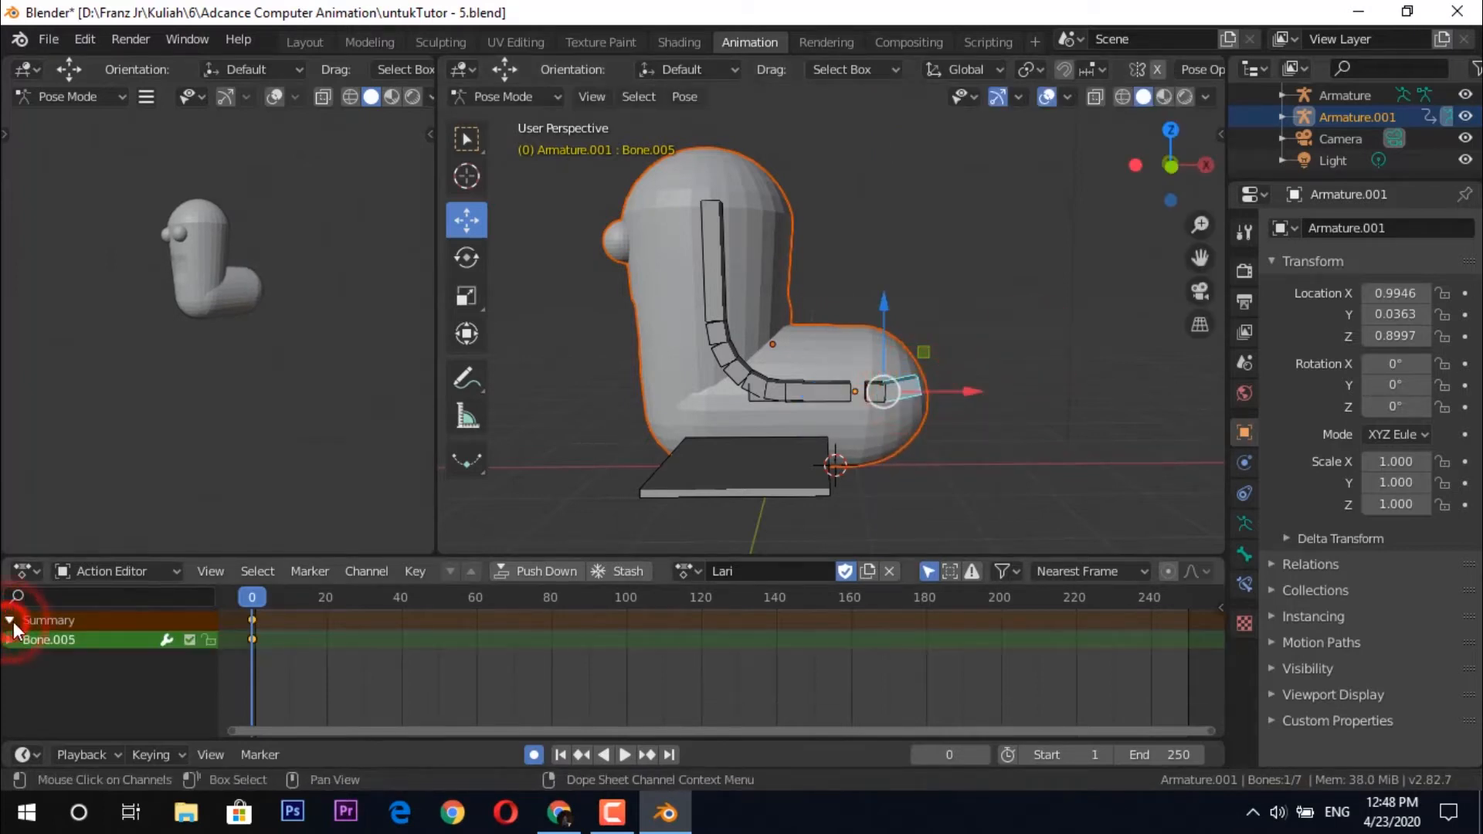
Try moving Bone.005 and rotating it about global Z once more, undoing both attempts.
{"action": "left_click", "coordinate": [966, 413]}
{"action": "left_click", "coordinate": [908, 387]}
{"action": "left_click_drag", "start_coordinate": [974, 392], "coordinate": [1002, 448]}
{"action": "key", "text": "ctrl+z"}
{"action": "left_click", "coordinate": [982, 350]}
{"action": "left_click", "coordinate": [900, 387]}
{"action": "key", "text": "r"}
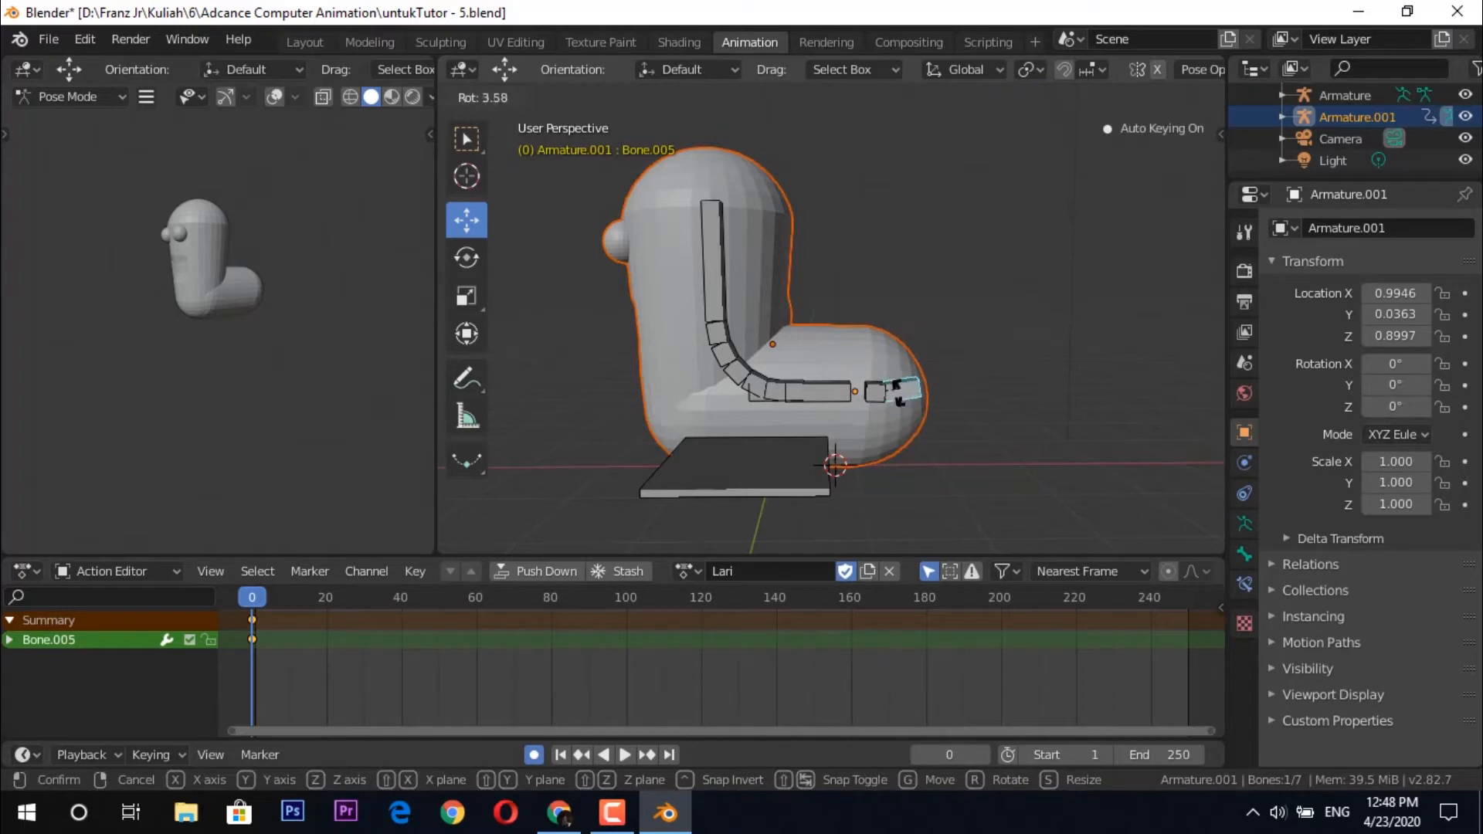
{"action": "key", "text": "z"}
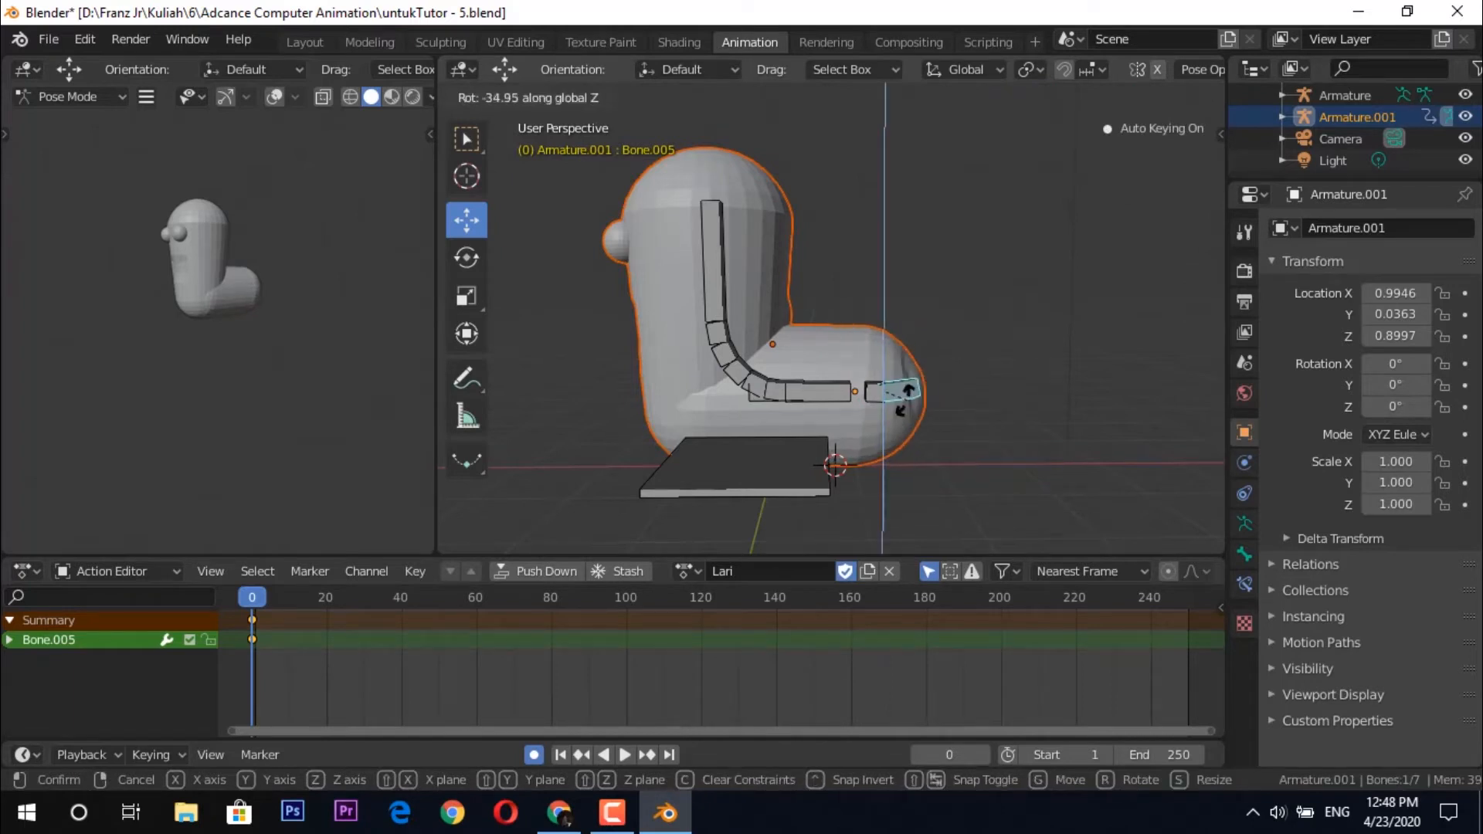
{"action": "left_click", "coordinate": [902, 383]}
{"action": "key", "text": "ctrl+z"}
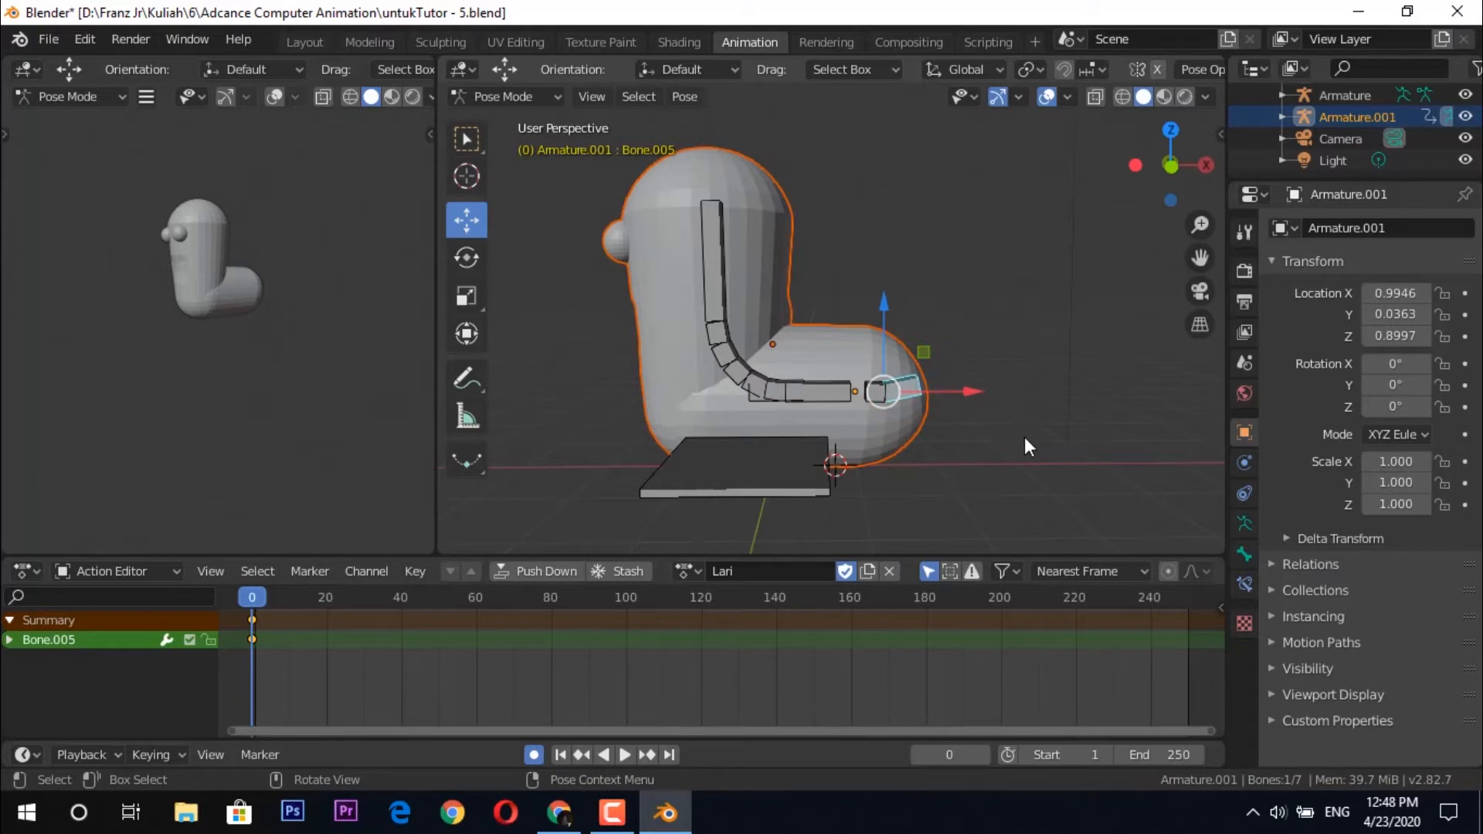
At frame 10, move Bone.002, pinggul, Bone.004, Bone.005 and the base plate bone together towards negative X.
{"action": "left_click_drag", "start_coordinate": [255, 597], "coordinate": [288, 599]}
{"action": "middle_click_drag", "start_coordinate": [1031, 425], "coordinate": [1000, 428]}
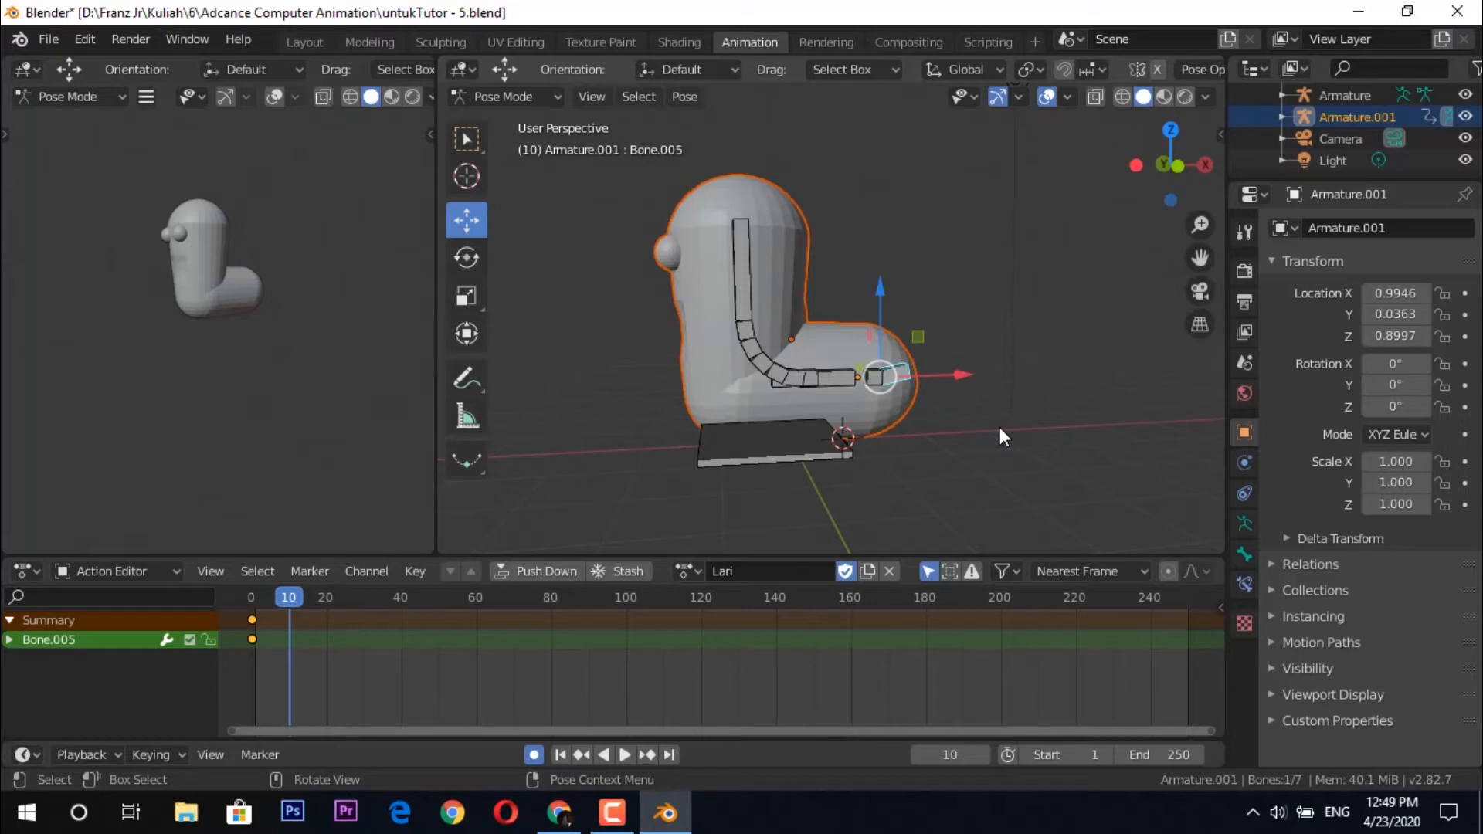
{"action": "left_click", "coordinate": [839, 378]}
{"action": "left_click", "coordinate": [768, 362]}
{"action": "left_click", "coordinate": [838, 379], "text": "shift"}
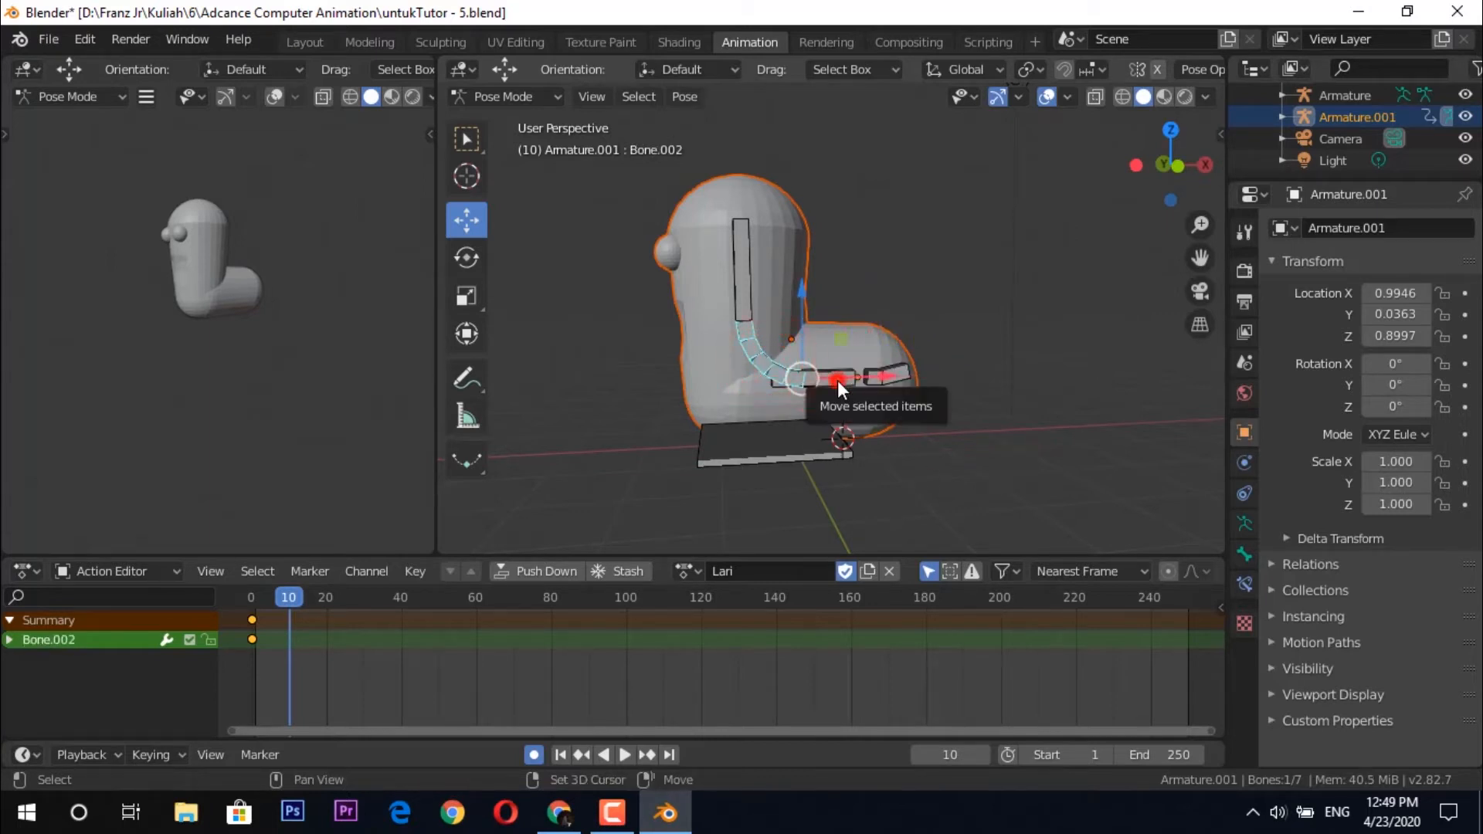
{"action": "left_click", "coordinate": [878, 380], "text": "shift"}
{"action": "left_click", "coordinate": [892, 368], "text": "shift"}
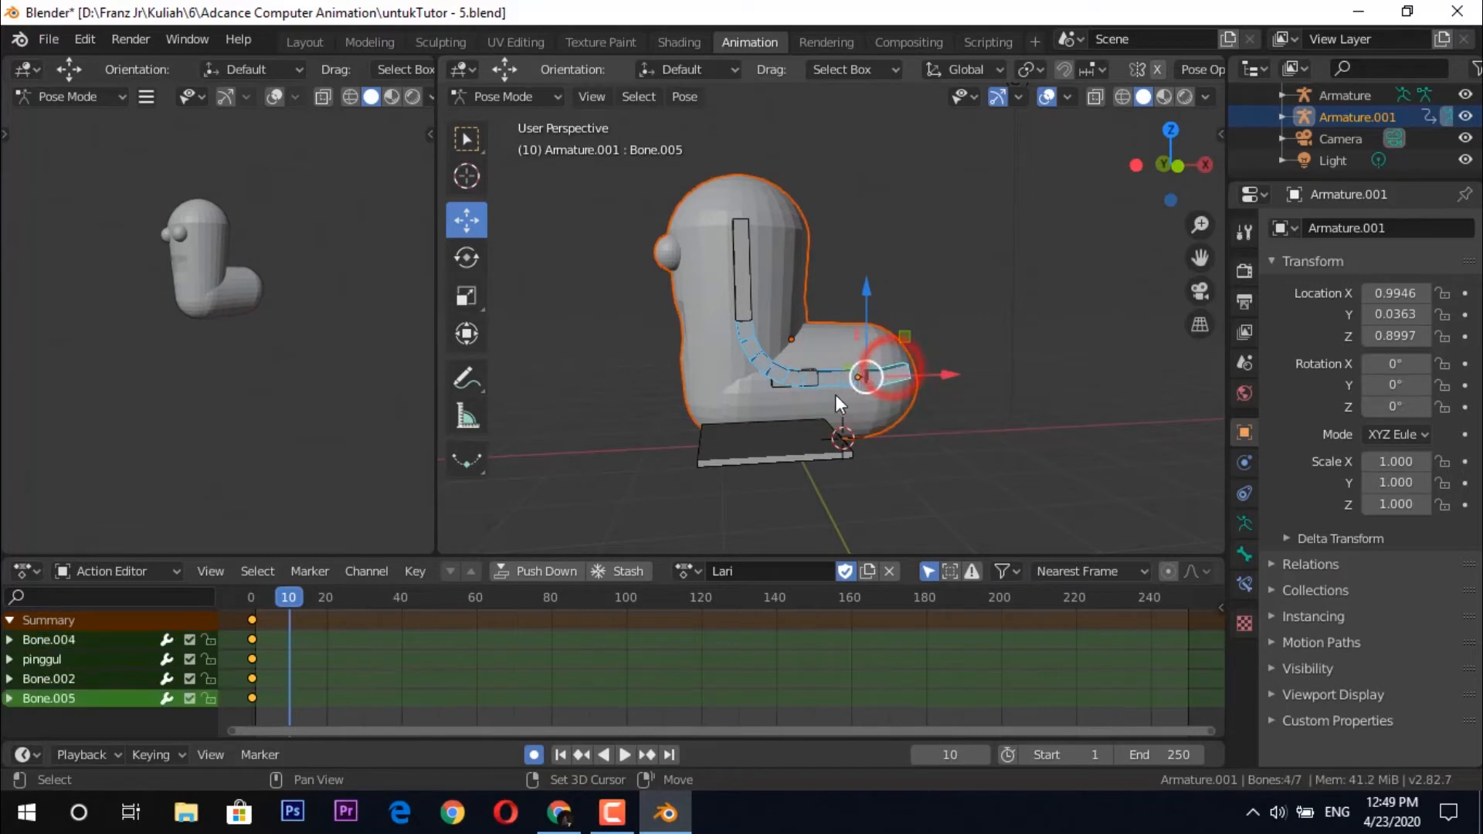
{"action": "left_click", "coordinate": [787, 435], "text": "shift"}
{"action": "left_click_drag", "start_coordinate": [895, 402], "coordinate": [816, 405]}
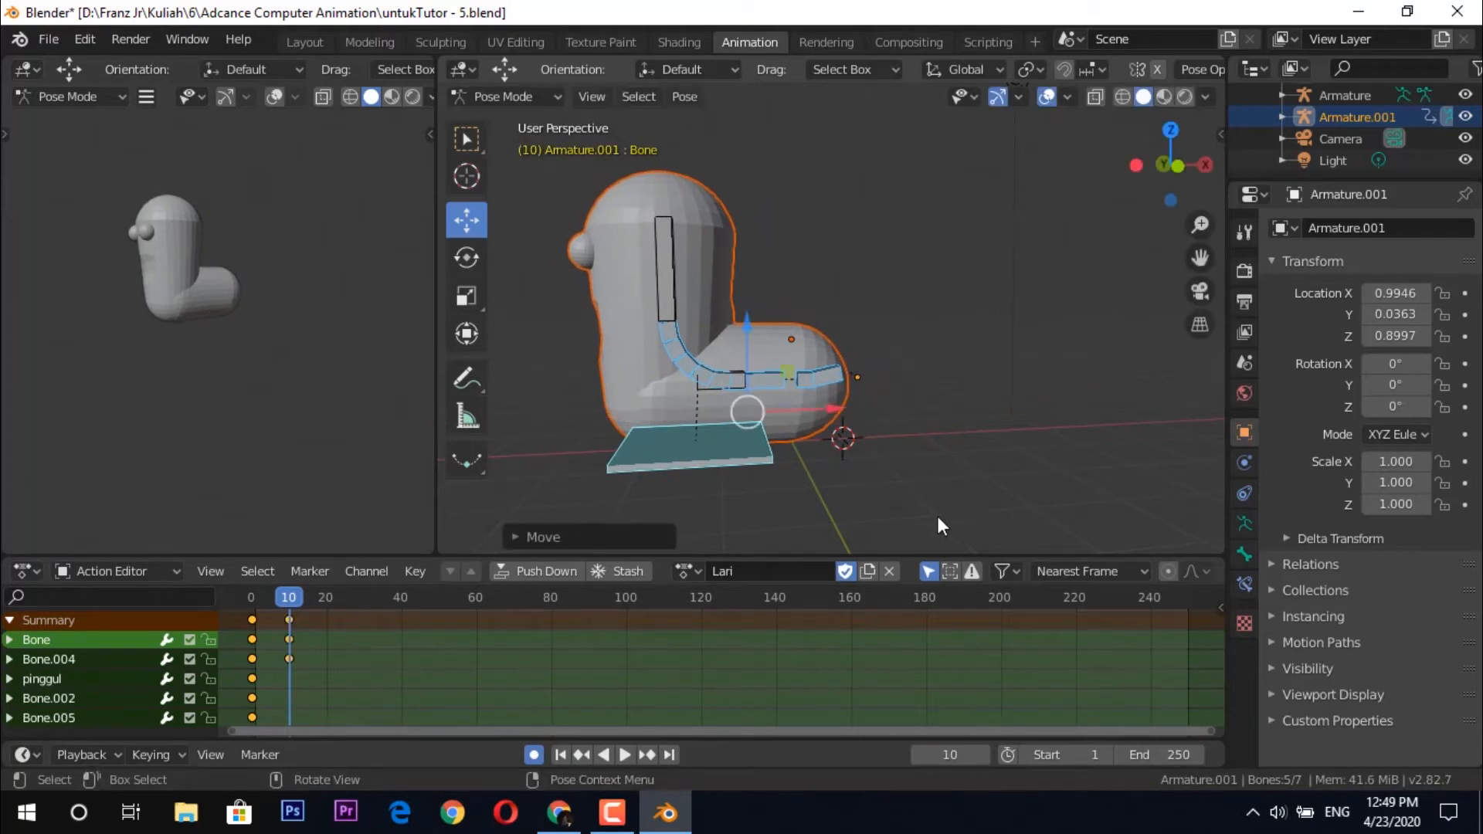
At frame 20, move pinggul and Bone.004 towards negative X, followed by the base plate bone along the same axis.
{"action": "left_click", "coordinate": [874, 487]}
{"action": "left_click", "coordinate": [780, 376]}
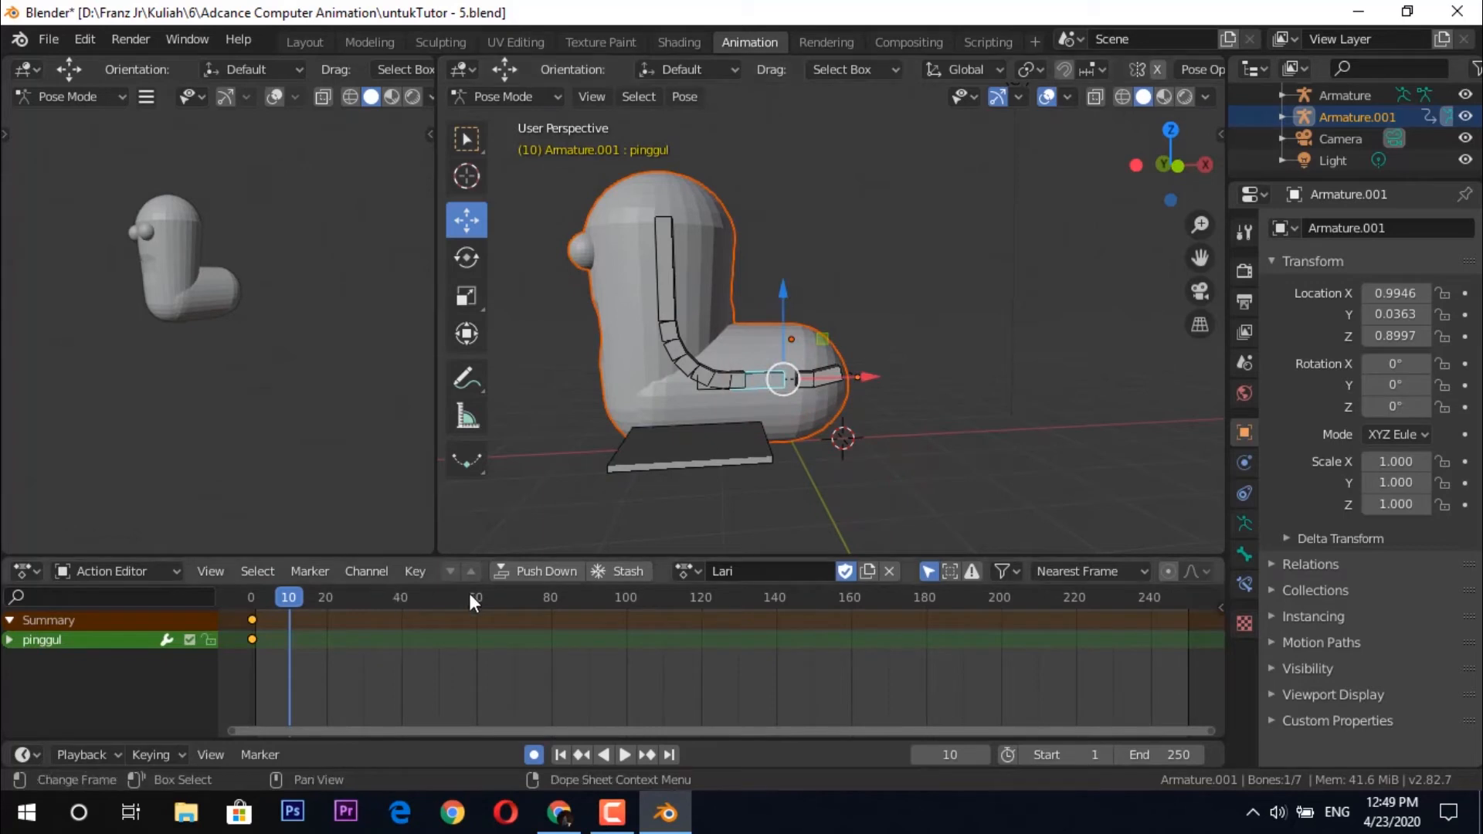
{"action": "key", "text": "space"}
{"action": "left_click_drag", "start_coordinate": [281, 596], "coordinate": [326, 605]}
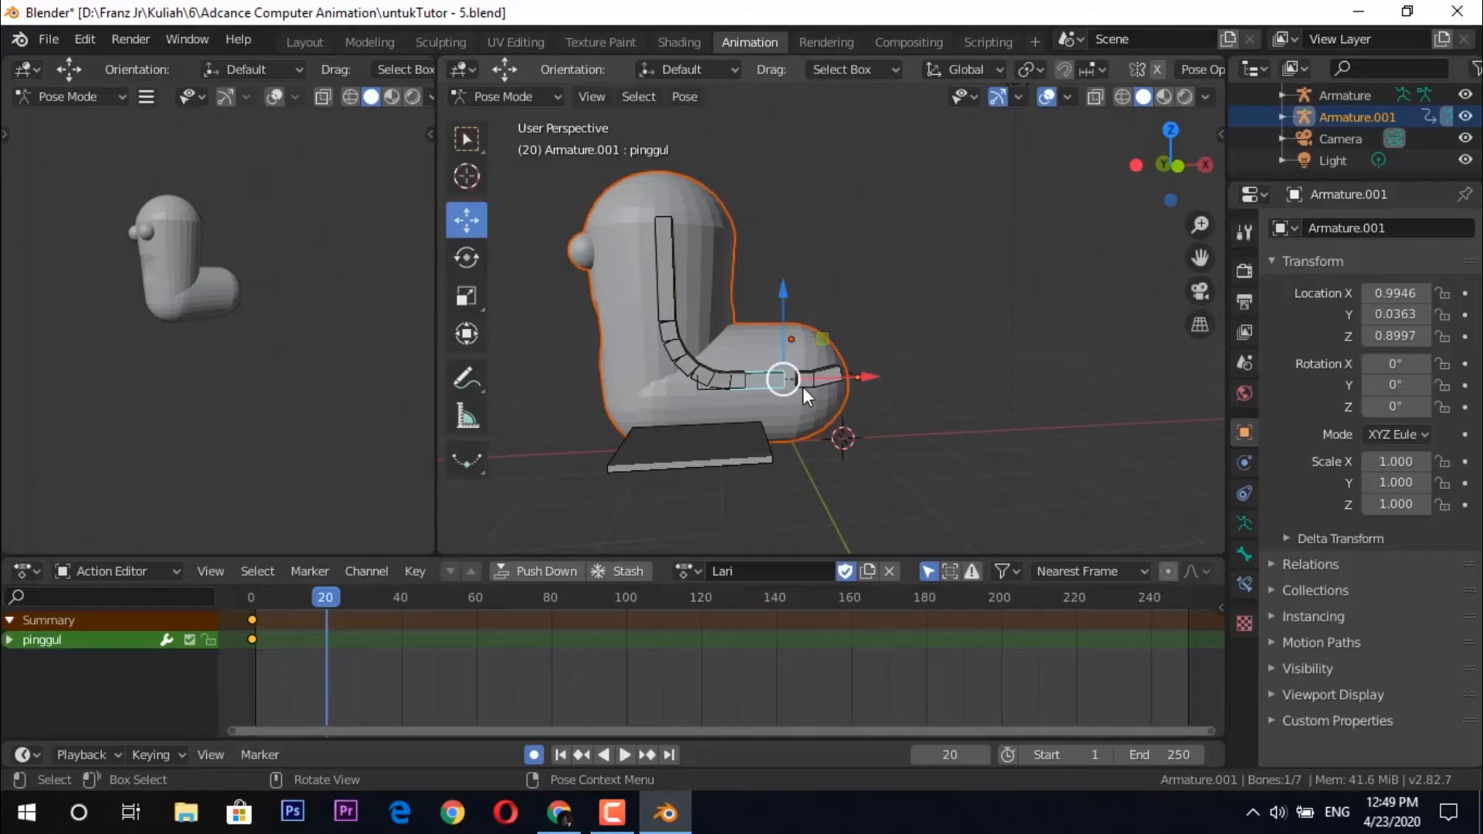
{"action": "left_click", "coordinate": [810, 383]}
{"action": "left_click_drag", "start_coordinate": [874, 376], "coordinate": [827, 387]}
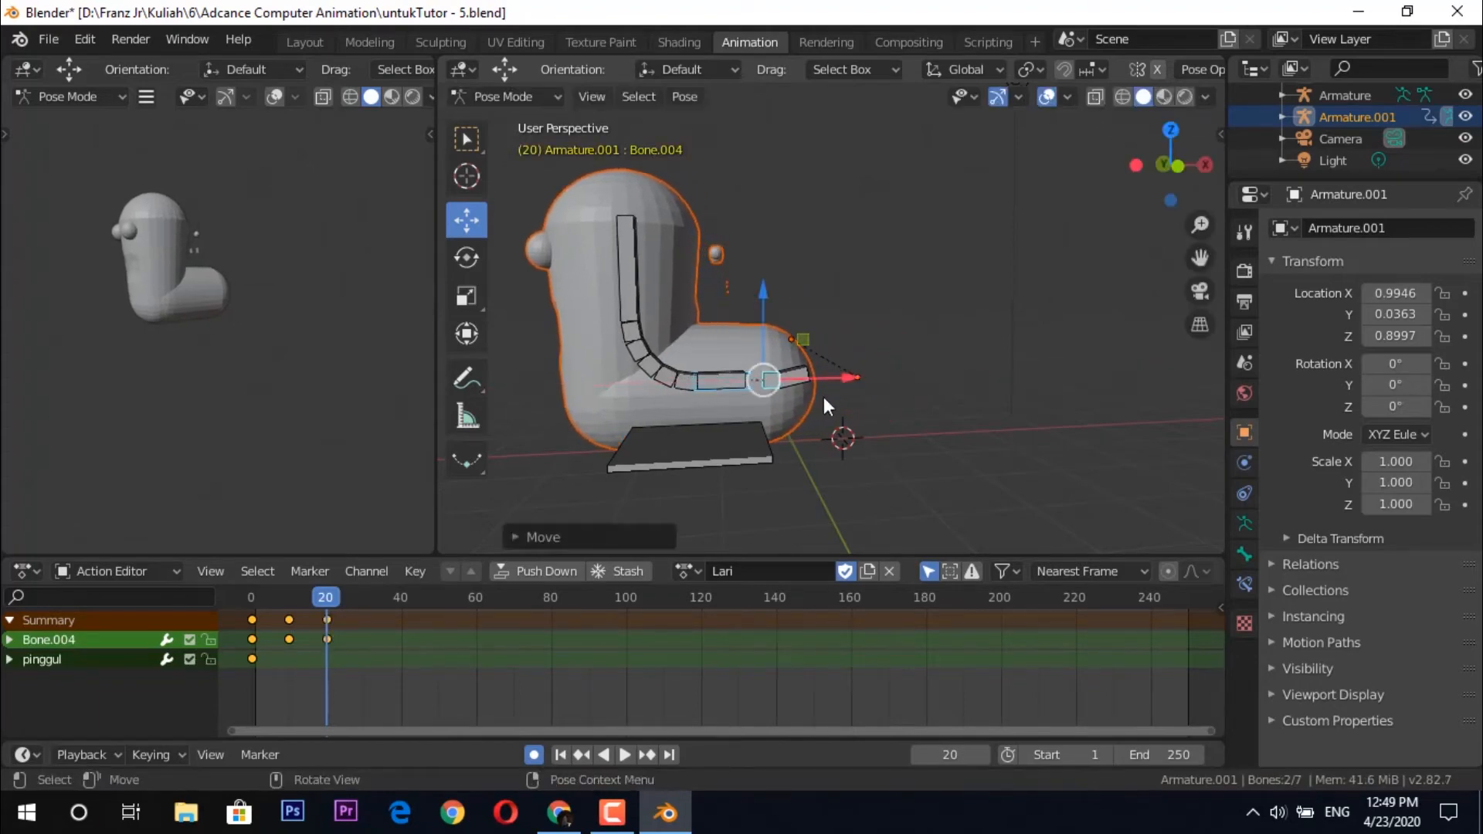
{"action": "key", "text": "ctrl+z"}
{"action": "middle_click_drag", "start_coordinate": [585, 465], "coordinate": [845, 423]}
{"action": "left_click_drag", "start_coordinate": [883, 373], "coordinate": [851, 386]}
{"action": "middle_click_drag", "start_coordinate": [1004, 440], "coordinate": [939, 418]}
{"action": "left_click", "coordinate": [782, 439]}
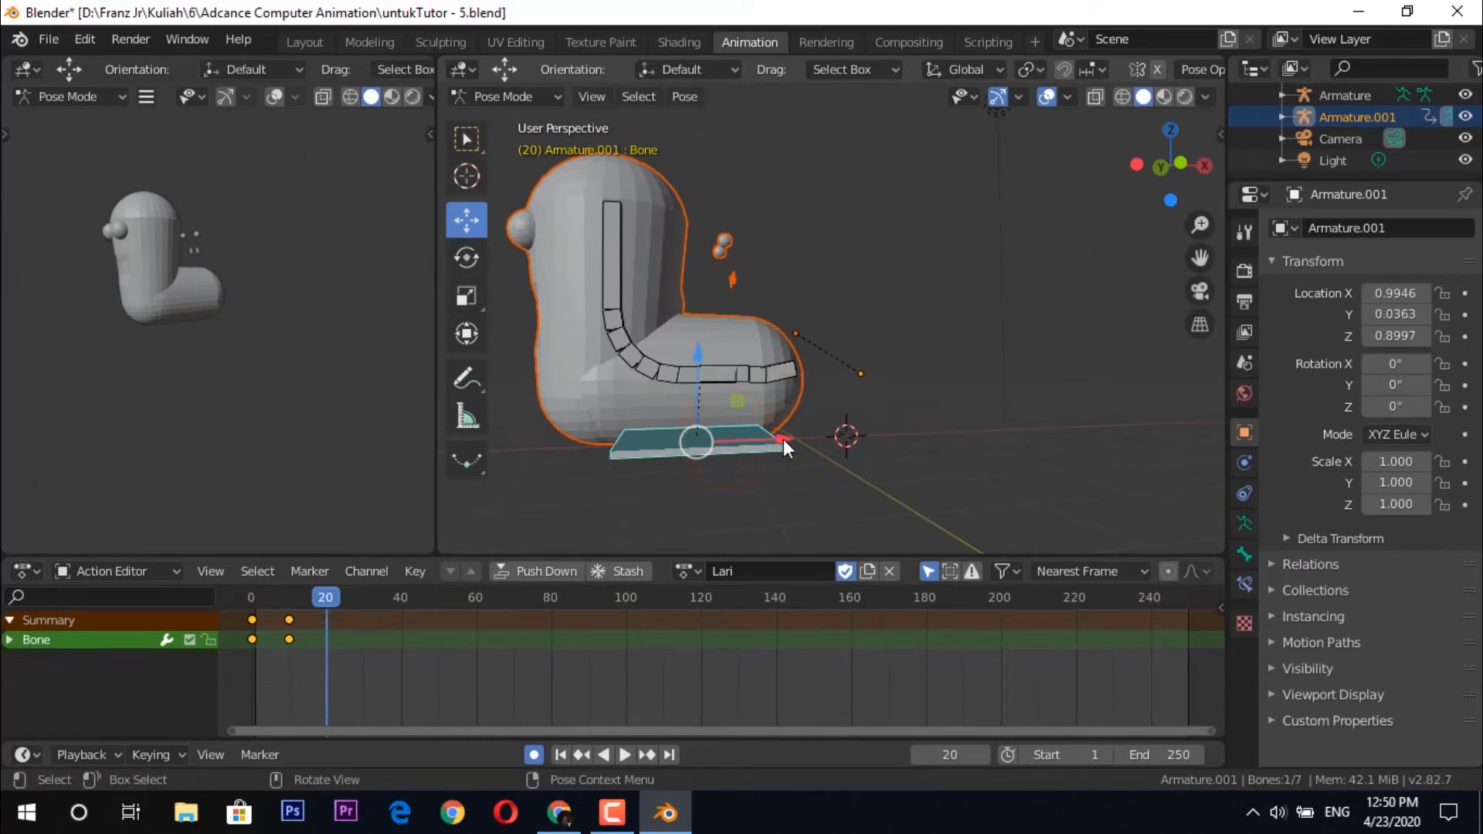
{"action": "left_click_drag", "start_coordinate": [781, 439], "coordinate": [714, 440]}
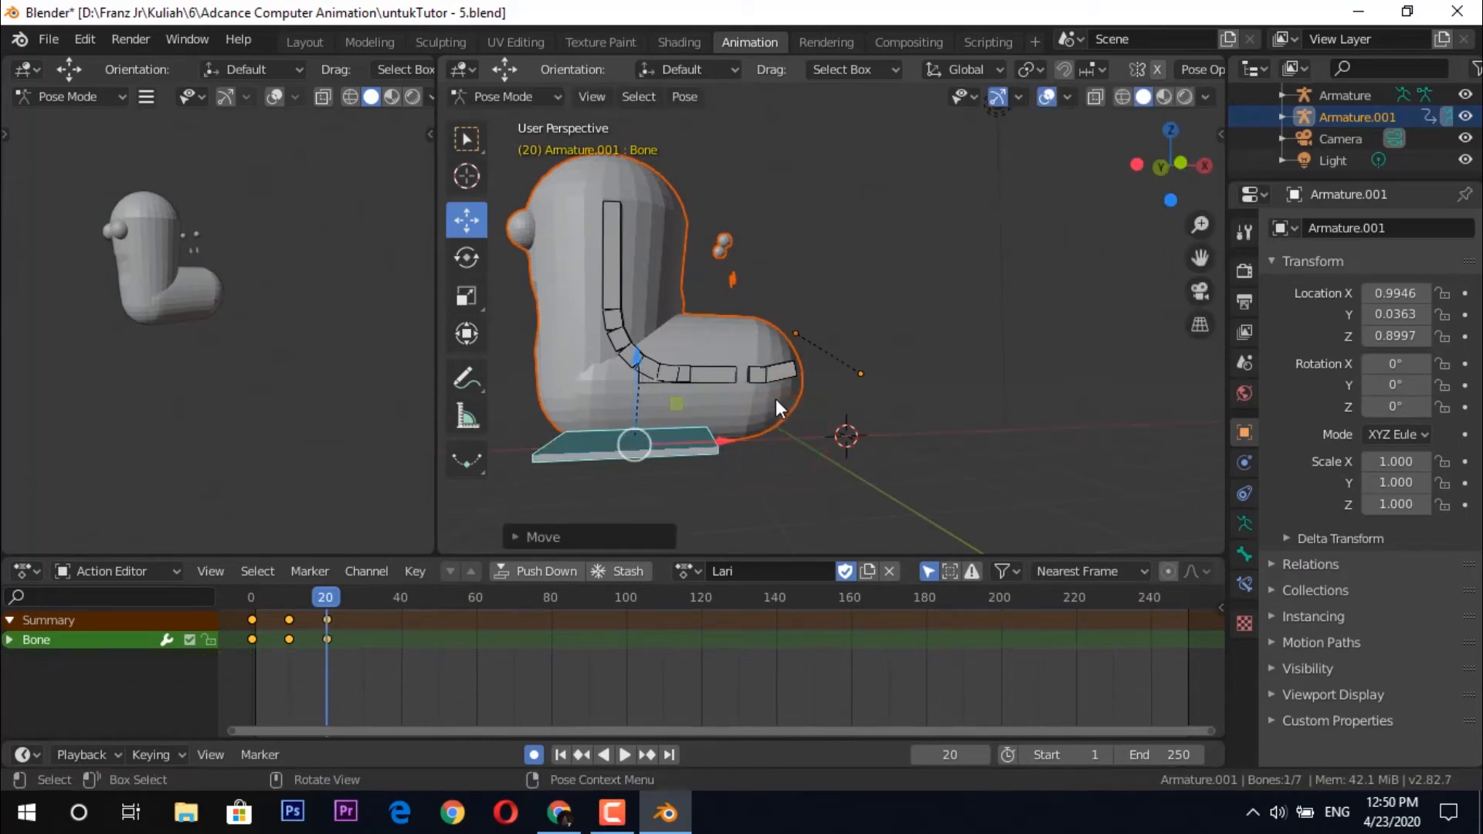
Try to rotate the tail-end bone about the global Z axis at frame 20.
{"action": "left_click", "coordinate": [785, 374]}
{"action": "key", "text": "r"}
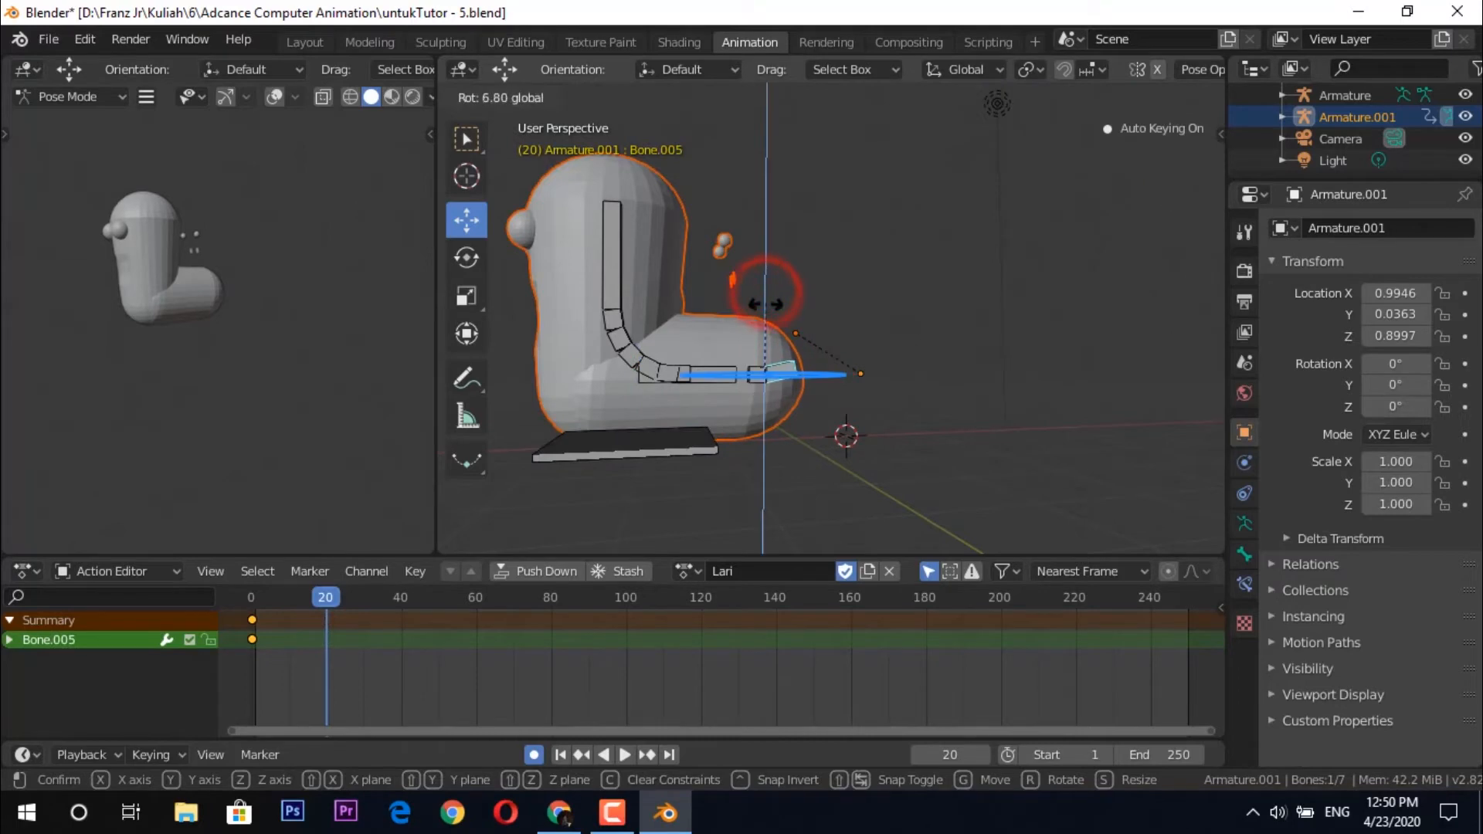
{"action": "double_click", "coordinate": [768, 314]}
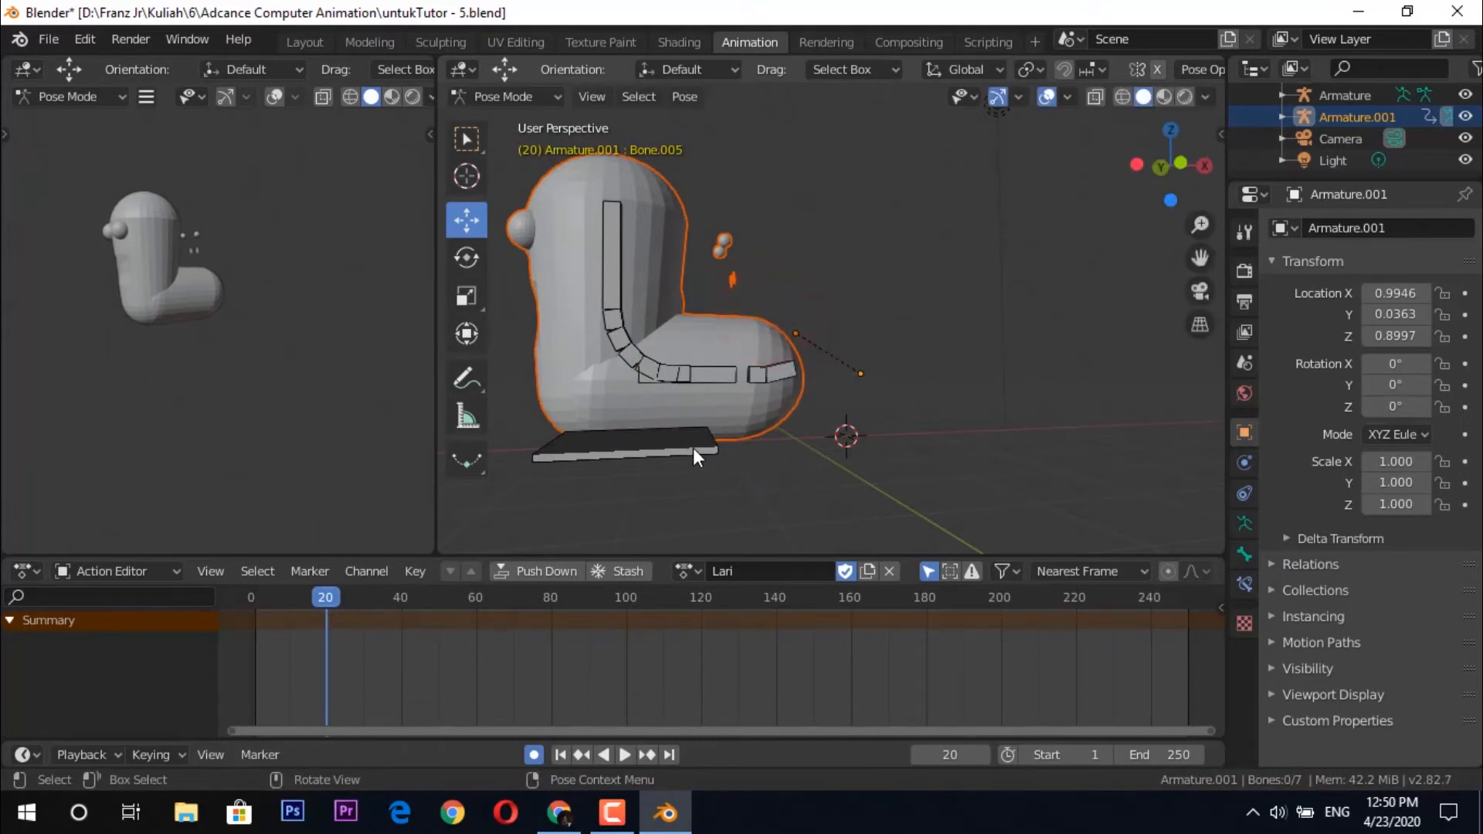
Play the animation from frame 0 and check the character's forward movement from an angled view.
{"action": "left_click_drag", "start_coordinate": [327, 599], "coordinate": [255, 618]}
{"action": "key", "text": "space"}
{"action": "key", "text": "space"}
{"action": "middle_click_drag", "start_coordinate": [592, 462], "coordinate": [687, 473]}
{"action": "key", "text": "space"}
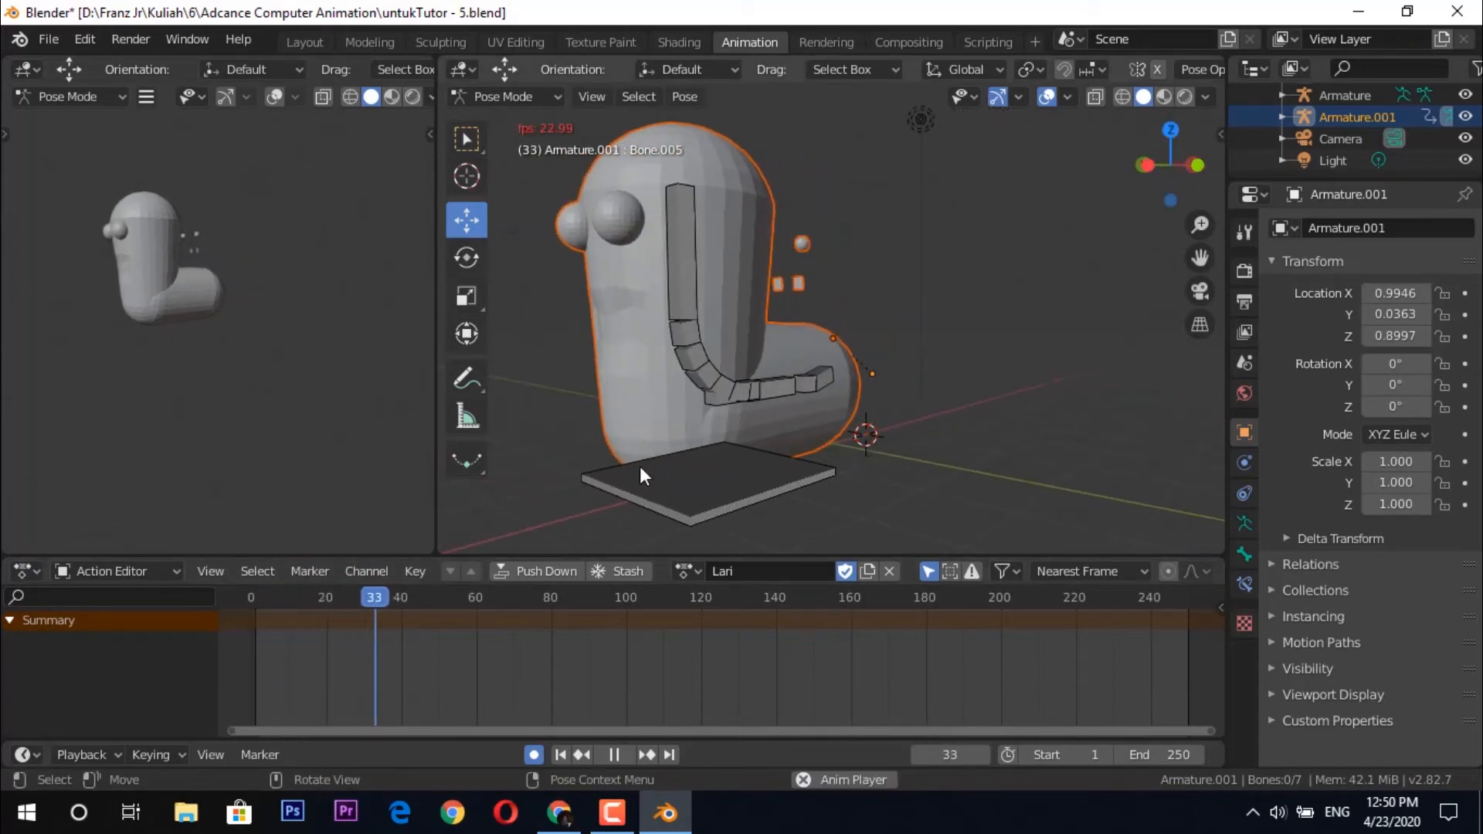
{"action": "key", "text": "space"}
Go to frame 30, switch the armature to Object Mode and select the character's body mesh.
{"action": "left_click_drag", "start_coordinate": [293, 592], "coordinate": [363, 594]}
{"action": "scroll", "coordinate": [544, 421], "scroll_direction": "down", "scroll_amount": 1}
{"action": "middle_click_drag", "start_coordinate": [991, 390], "coordinate": [950, 397]}
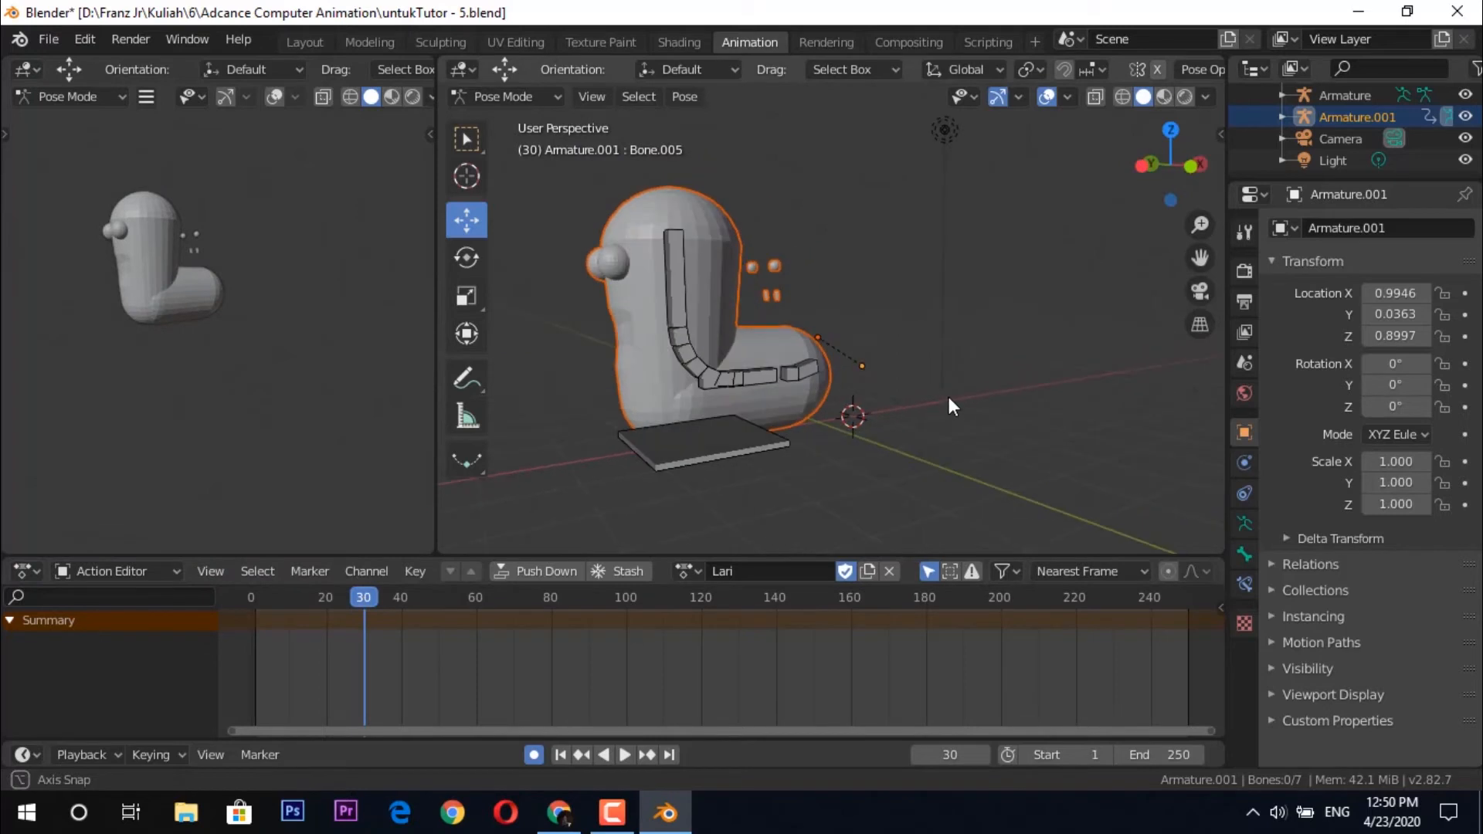
{"action": "left_click", "coordinate": [958, 418]}
{"action": "left_click", "coordinate": [512, 95]}
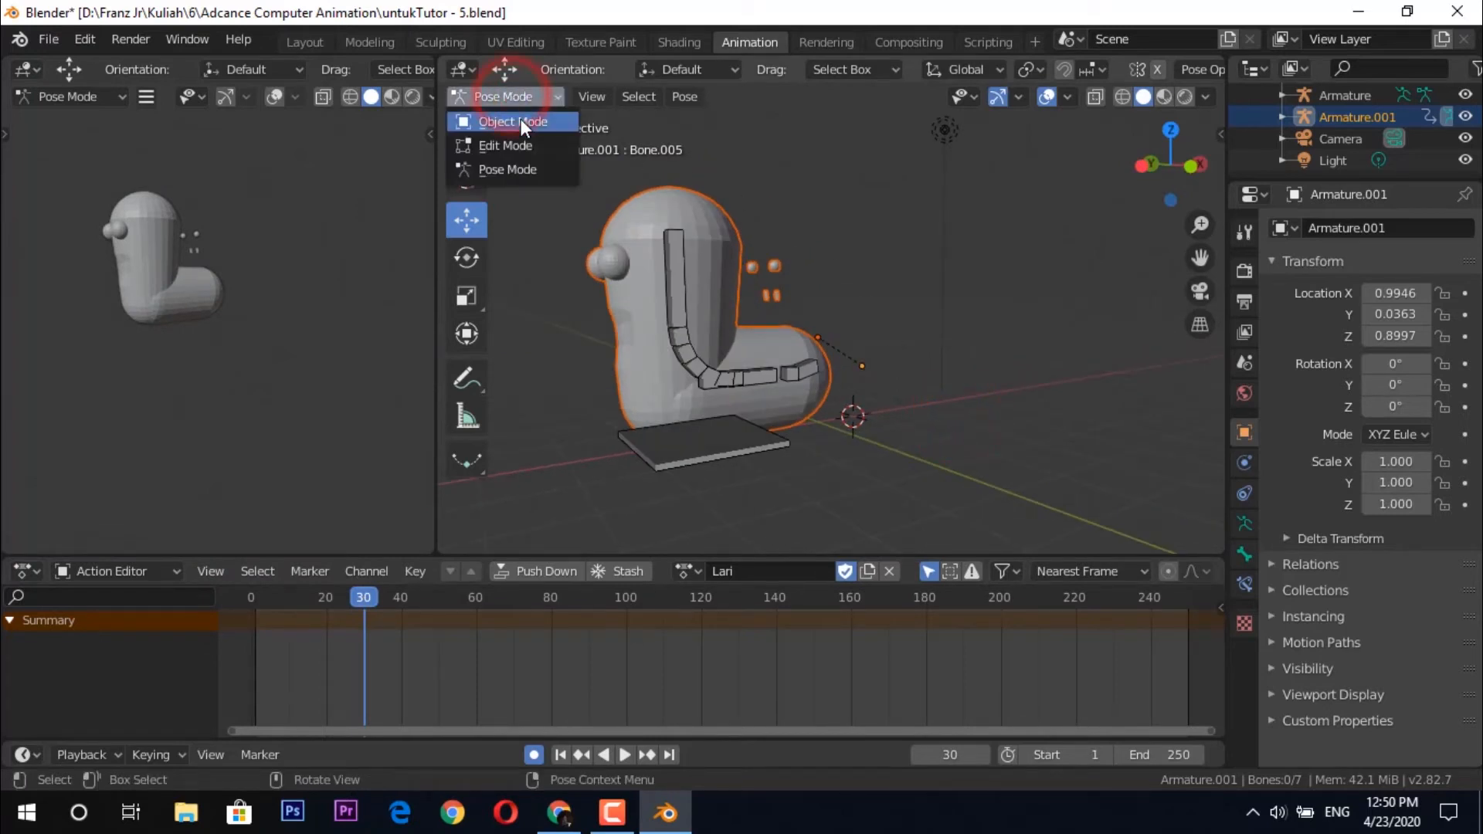
{"action": "left_click", "coordinate": [520, 118]}
{"action": "left_click", "coordinate": [901, 284]}
{"action": "left_click", "coordinate": [776, 267]}
{"action": "right_click", "coordinate": [776, 267]}
{"action": "left_click", "coordinate": [901, 280]}
{"action": "left_click", "coordinate": [673, 207]}
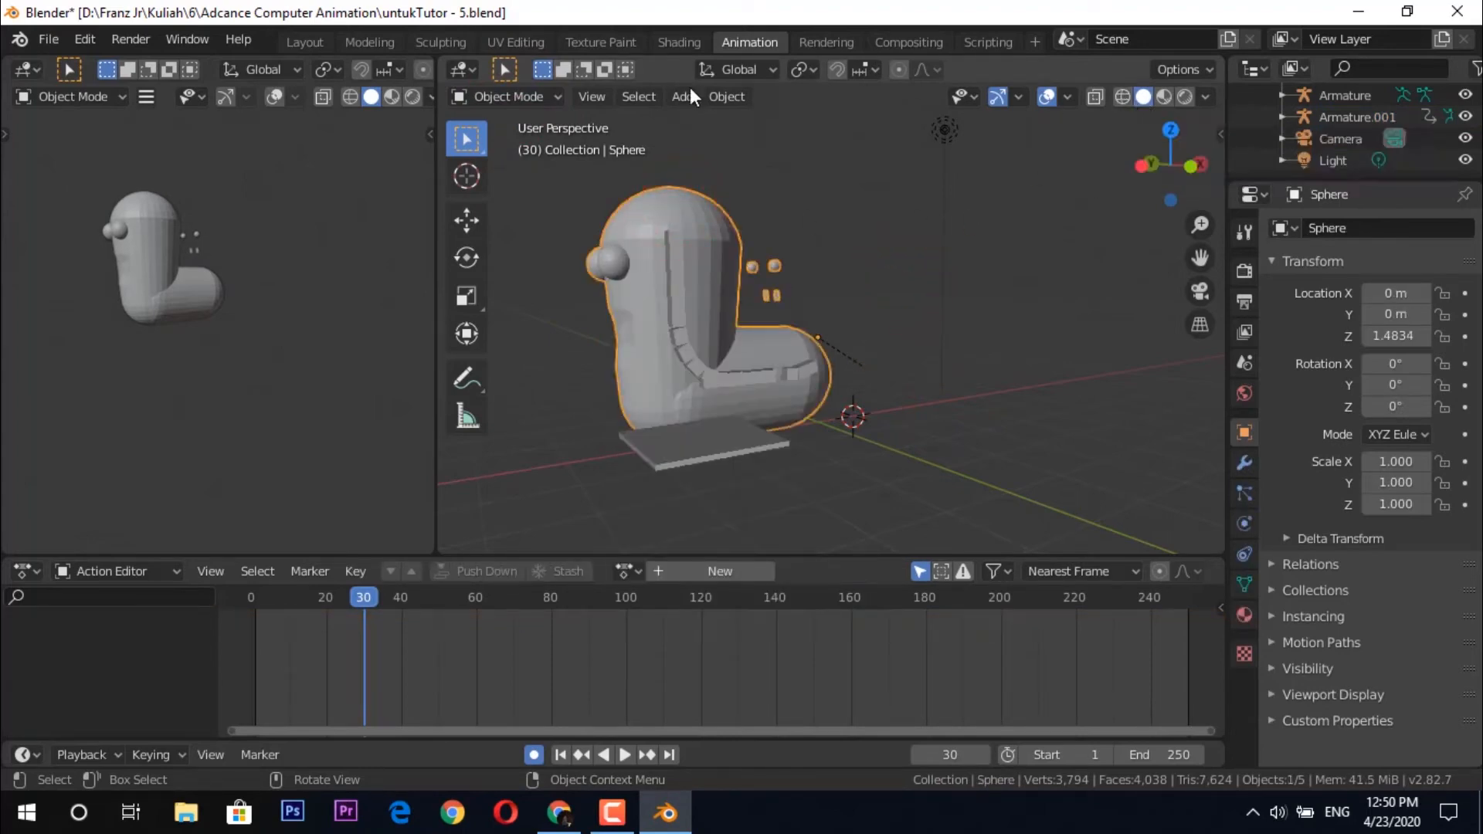
Examine the body mesh and its separated parts in Edit Mode, and return to Object Mode.
{"action": "left_click", "coordinate": [503, 96]}
{"action": "left_click", "coordinate": [500, 142]}
{"action": "mouse_move", "coordinate": [926, 304]}
{"action": "middle_mouse_down"}
{"action": "mouse_move", "coordinate": [781, 325]}
{"action": "mouse_move", "coordinate": [633, 304]}
{"action": "mouse_move", "coordinate": [956, 320]}
{"action": "mouse_move", "coordinate": [919, 309]}
{"action": "middle_mouse_up"}
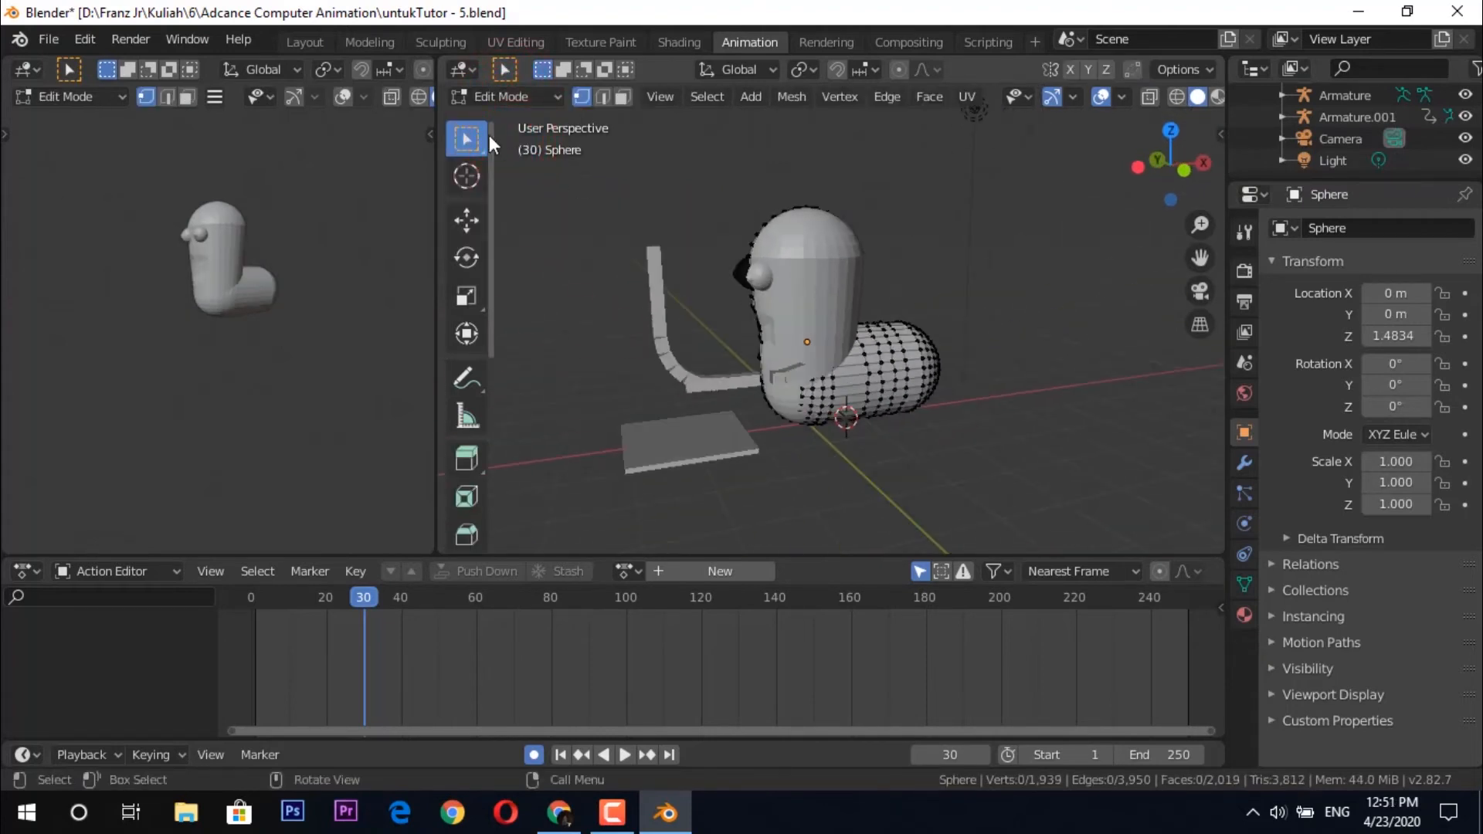
{"action": "left_click", "coordinate": [504, 96]}
{"action": "left_click", "coordinate": [530, 121]}
{"action": "left_click", "coordinate": [530, 94]}
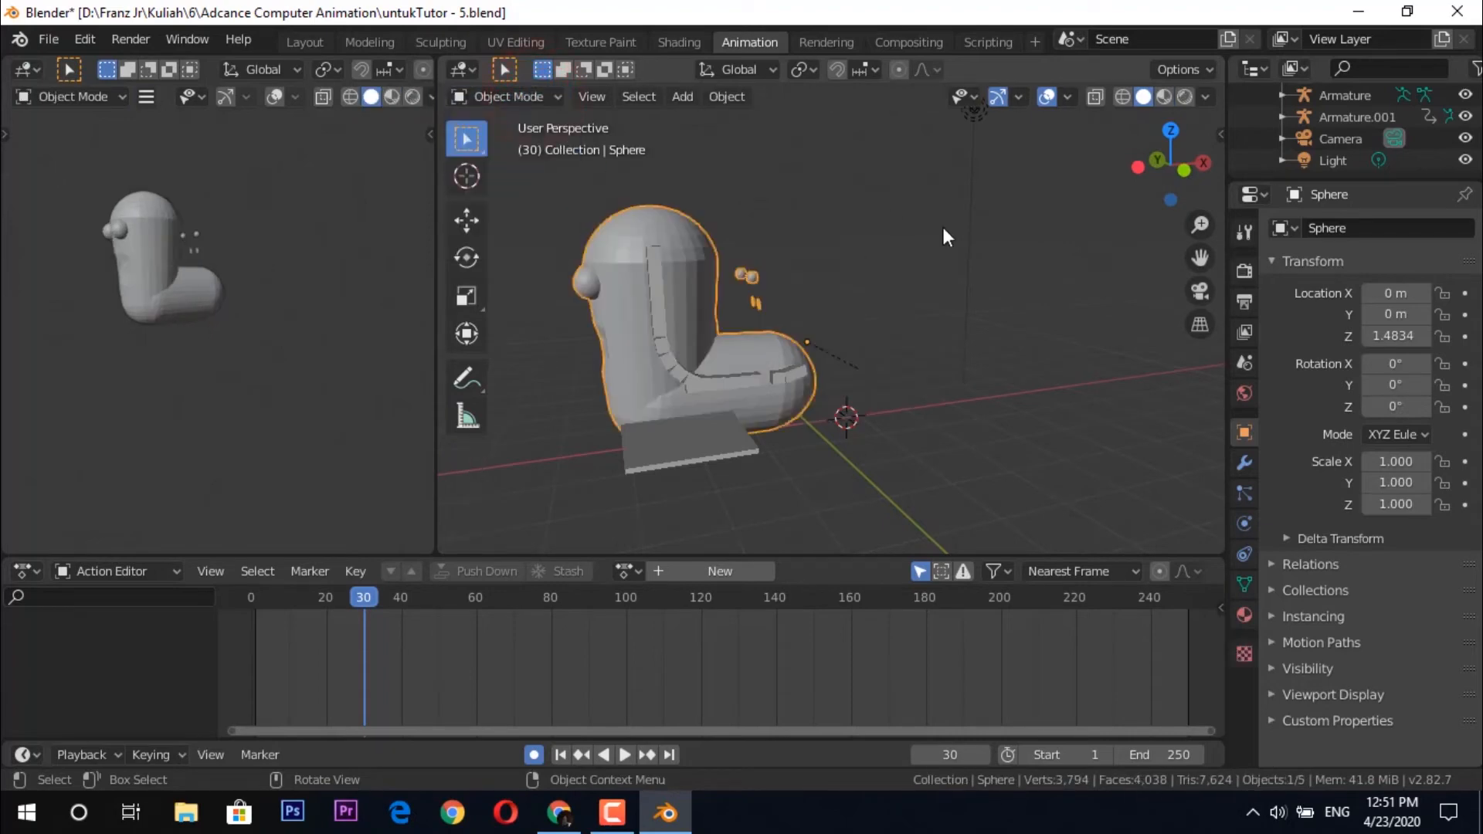
Select the character's Armature.001 in the viewport and switch it to Pose Mode at frame 30.
{"action": "left_click", "coordinate": [524, 95]}
{"action": "left_click", "coordinate": [523, 95]}
{"action": "left_click", "coordinate": [679, 448]}
{"action": "left_click", "coordinate": [541, 96]}
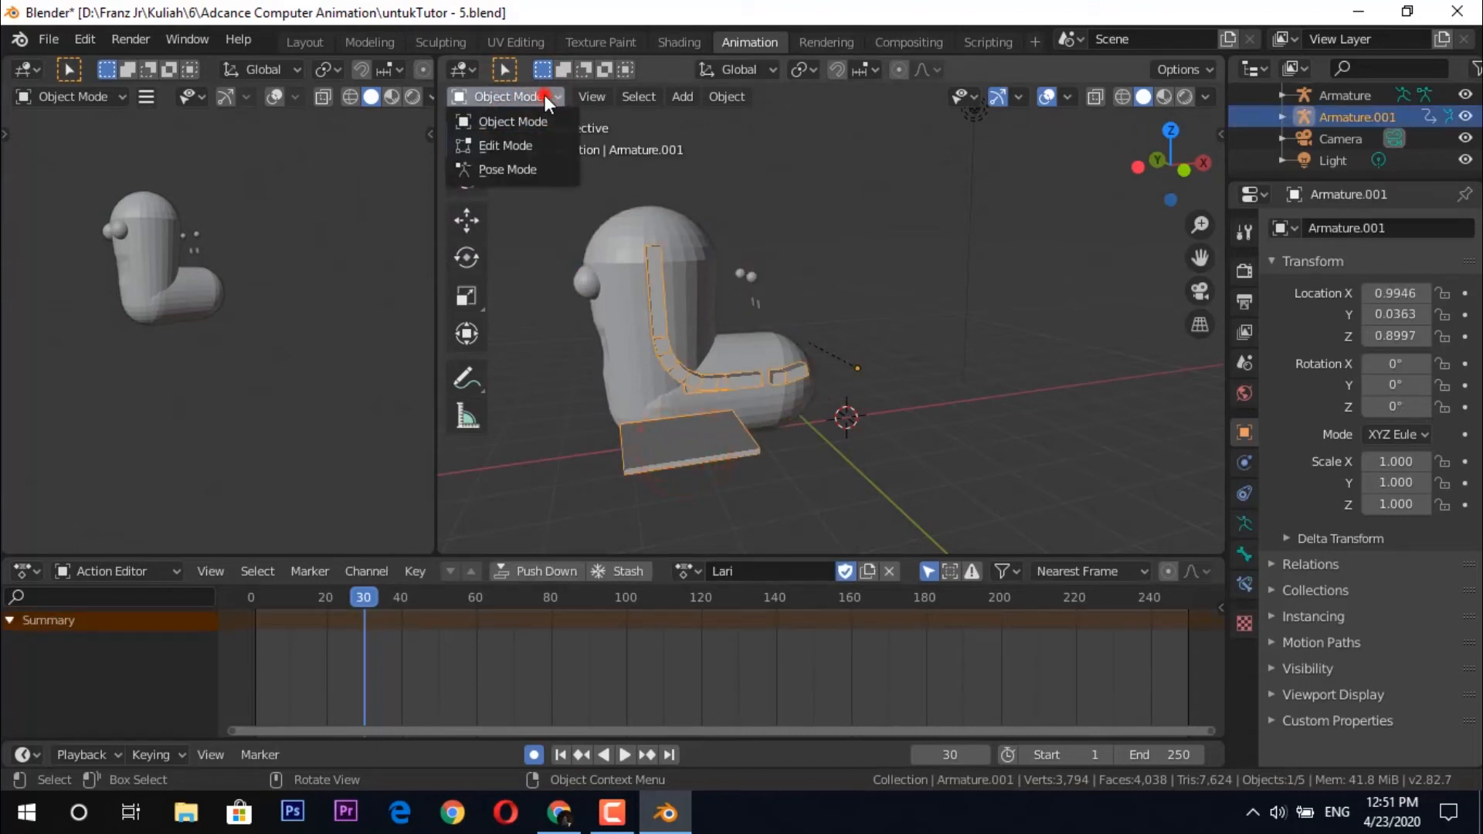
{"action": "left_click", "coordinate": [523, 170]}
{"action": "middle_click_drag", "start_coordinate": [820, 469], "coordinate": [811, 437]}
{"action": "mouse_move", "coordinate": [359, 593]}
{"action": "left_mouse_down"}
{"action": "mouse_move", "coordinate": [235, 594]}
{"action": "mouse_move", "coordinate": [380, 595]}
{"action": "mouse_move", "coordinate": [317, 600]}
{"action": "mouse_move", "coordinate": [364, 602]}
{"action": "left_mouse_up"}
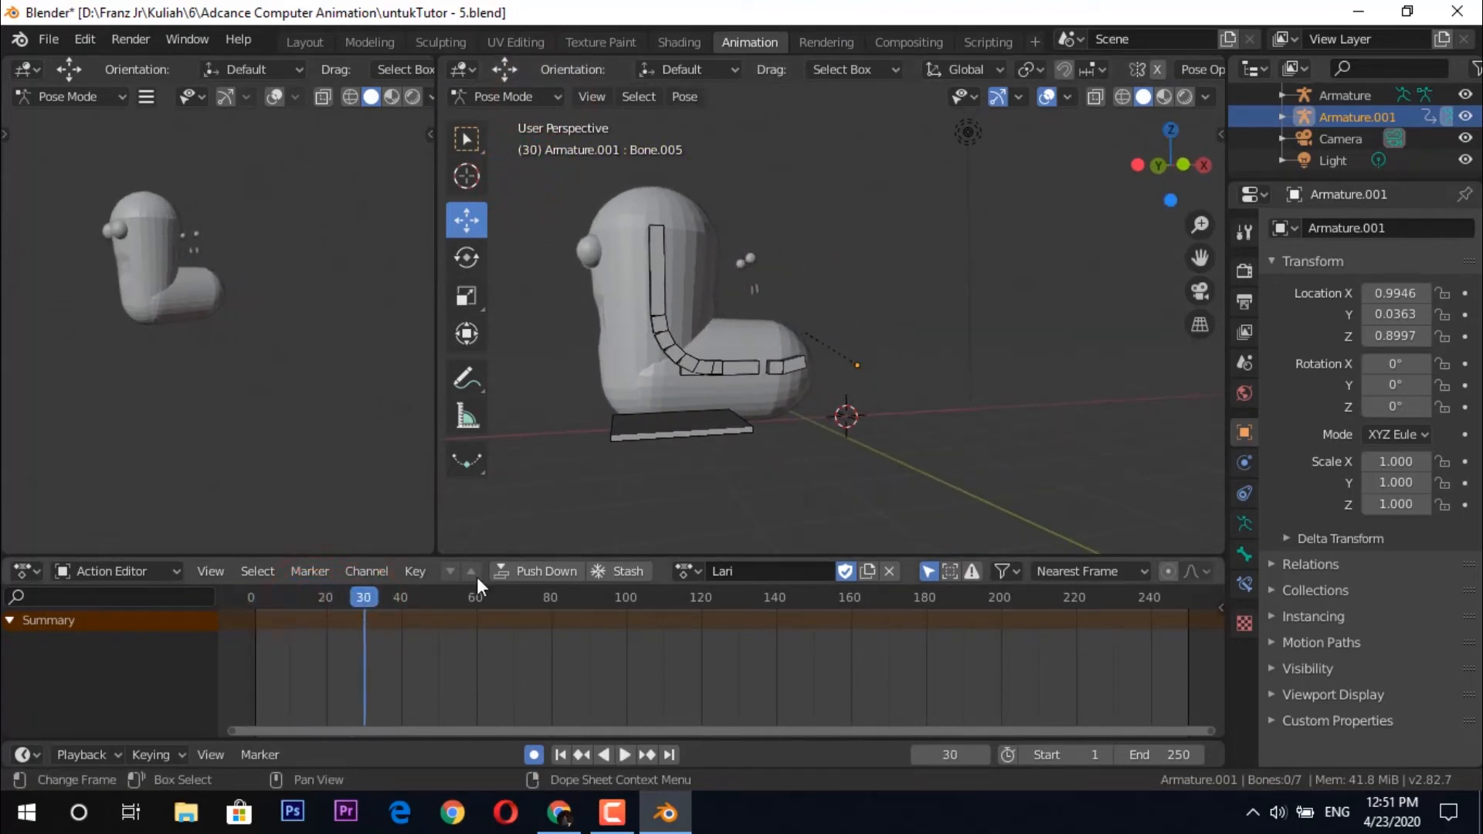
Select all seven bones and move them forward along the global X axis to key their positions at frame 30.
{"action": "left_click", "coordinate": [734, 369]}
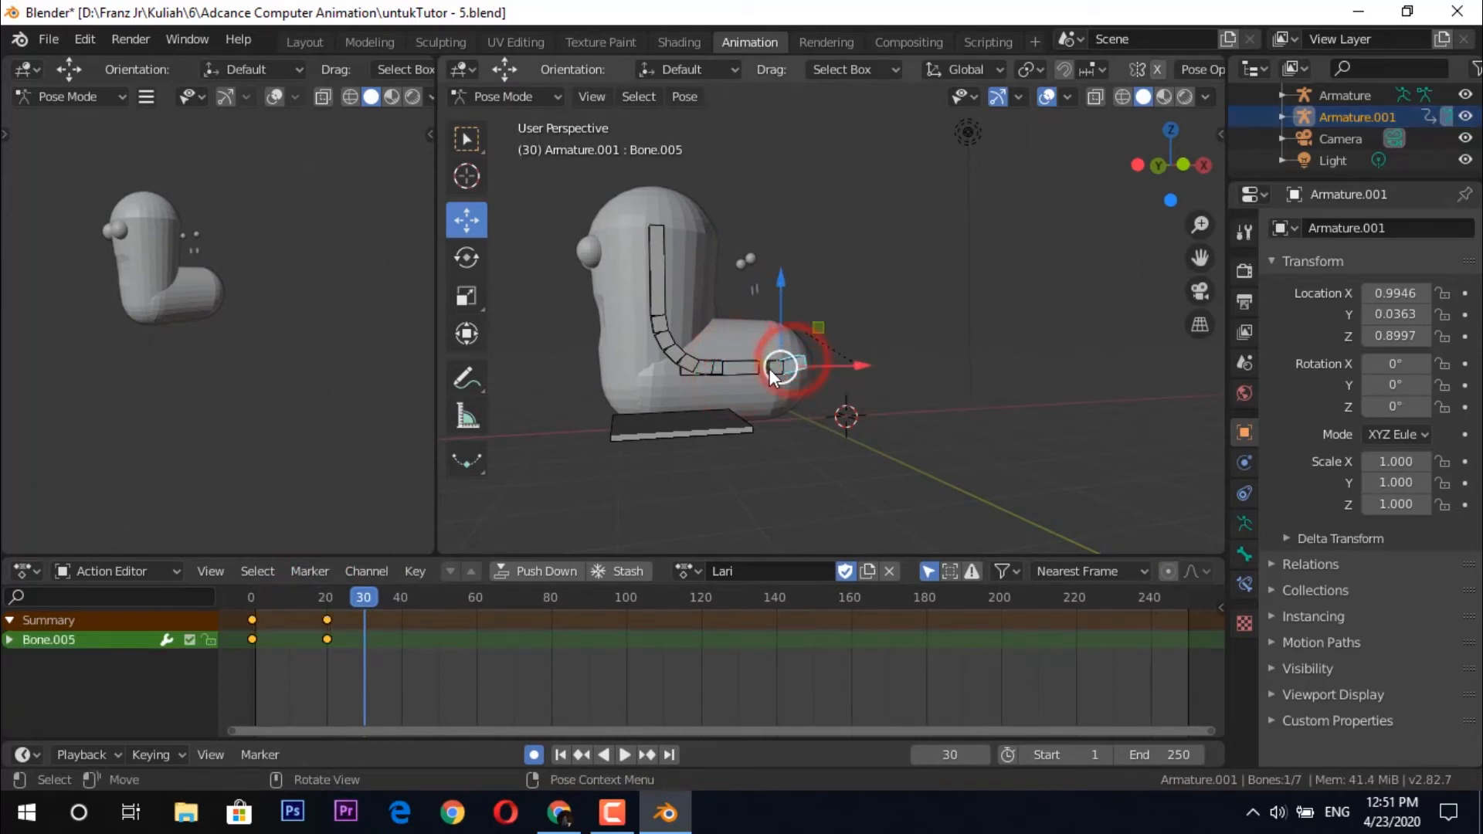
{"action": "left_click", "coordinate": [702, 370], "text": "shift"}
{"action": "left_click", "coordinate": [680, 353], "text": "shift"}
{"action": "left_click", "coordinate": [655, 286], "text": "shift"}
{"action": "left_click", "coordinate": [732, 364], "text": "shift"}
{"action": "left_click", "coordinate": [687, 429], "text": "shift"}
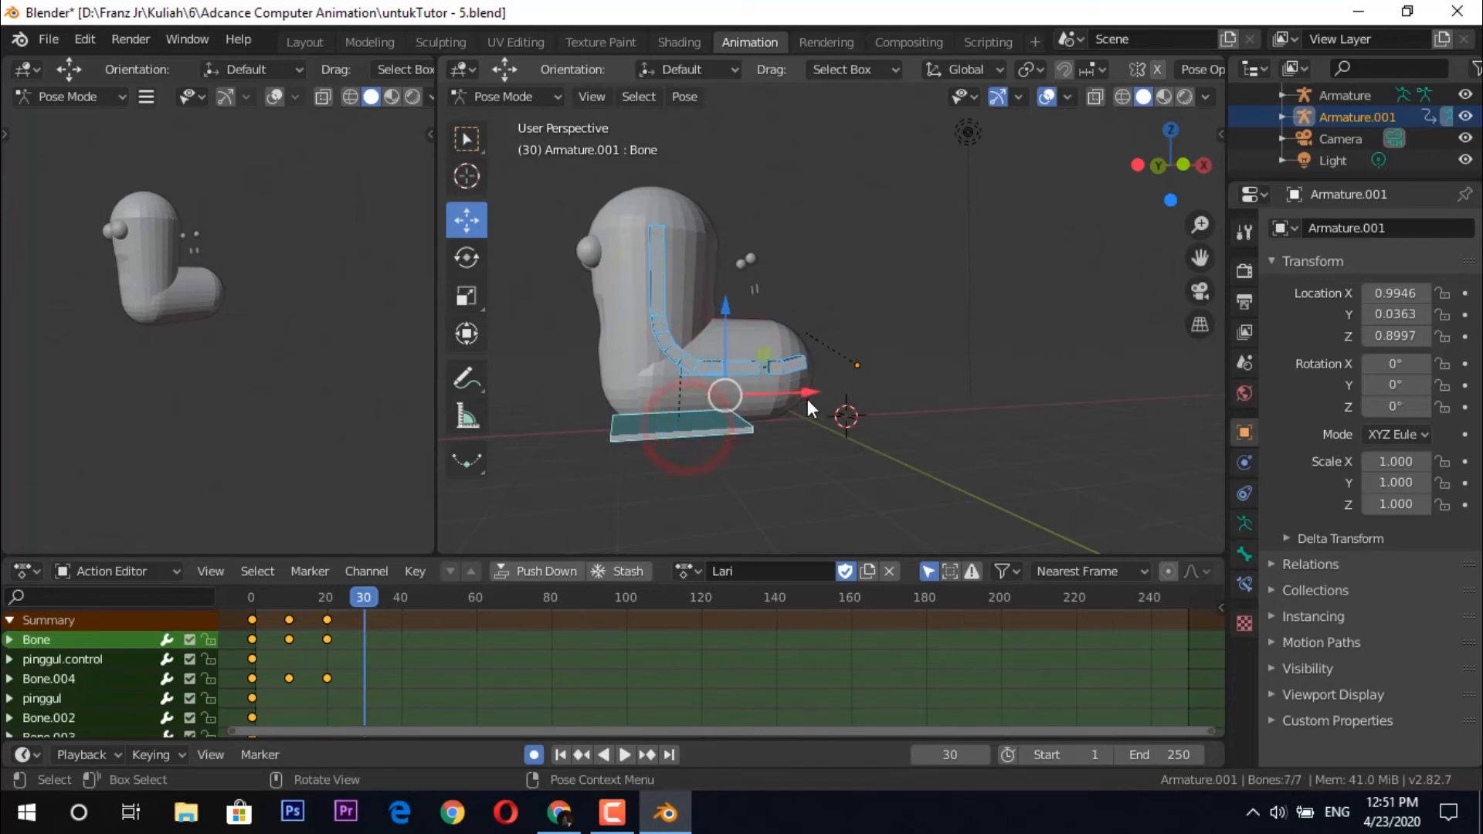
{"action": "left_click_drag", "start_coordinate": [809, 393], "coordinate": [758, 397]}
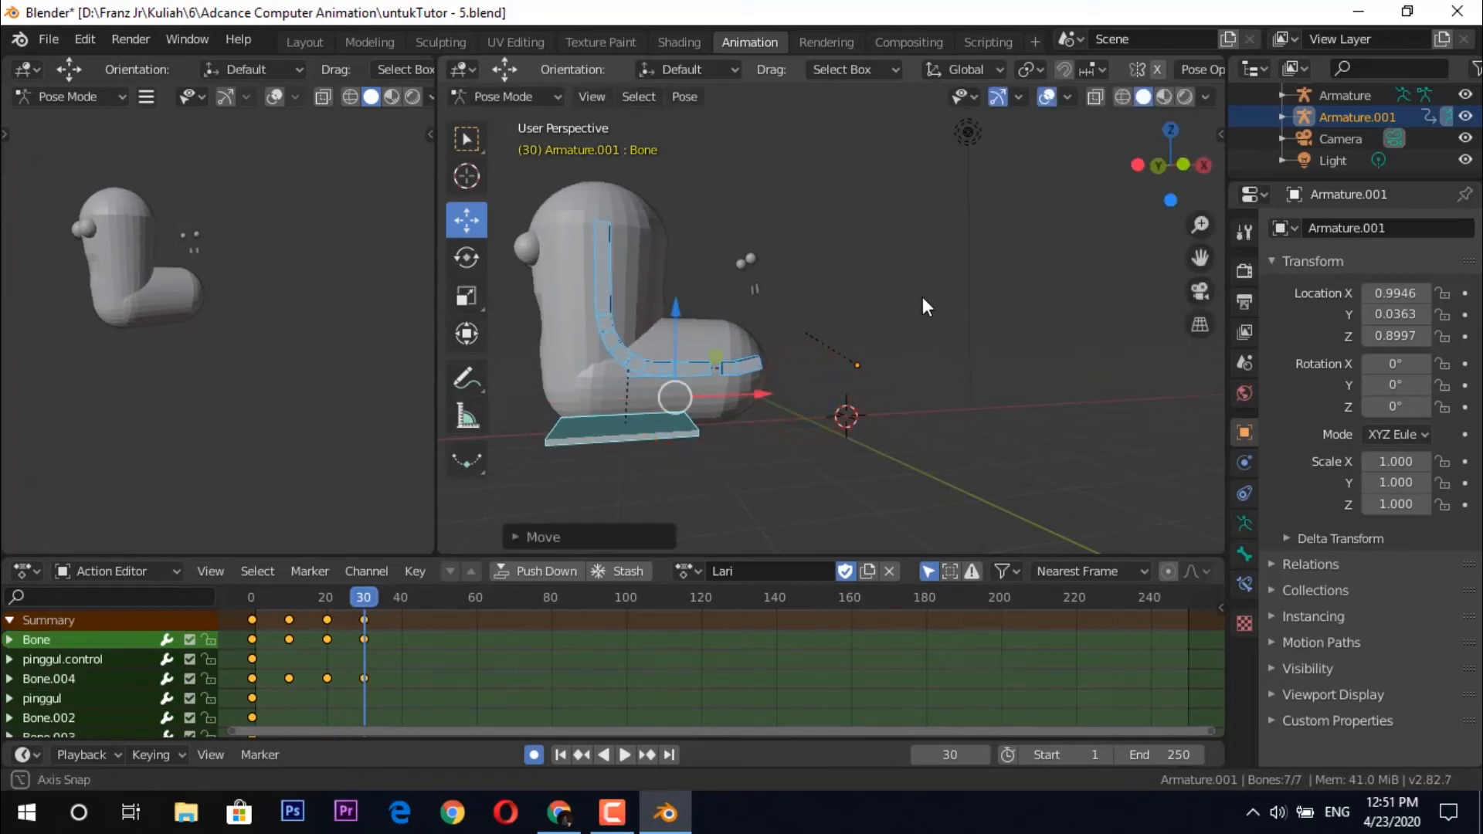
{"action": "middle_click_drag", "start_coordinate": [994, 300], "coordinate": [938, 368]}
{"action": "scroll", "coordinate": [733, 444], "scroll_direction": "up", "scroll_amount": 2}
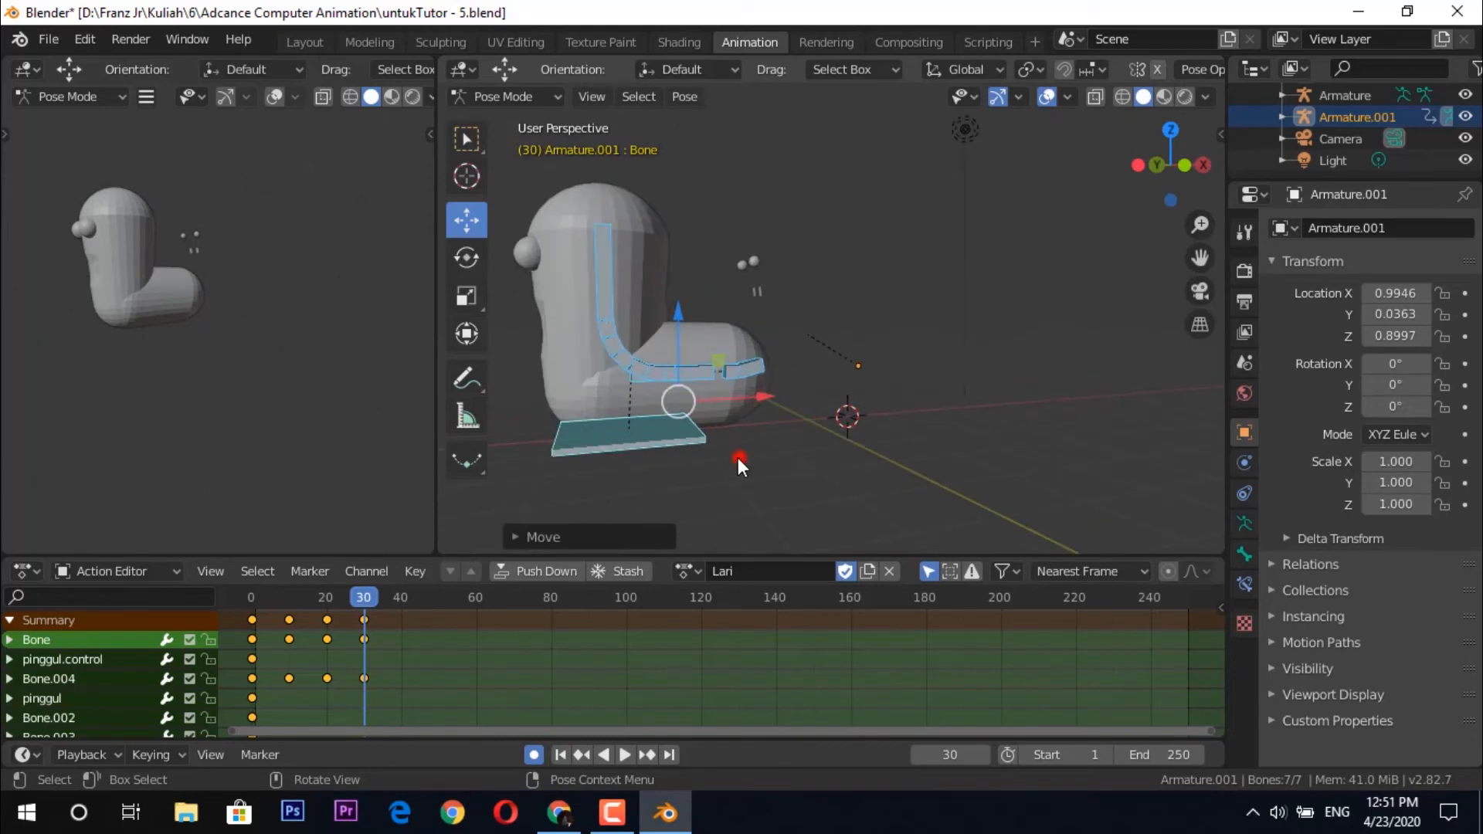
At frame 30, move the pinggul bone and Bone.004 farther forward along X, and shift the flat base bone forward too.
{"action": "left_click", "coordinate": [686, 368]}
{"action": "left_click", "coordinate": [735, 373], "text": "shift"}
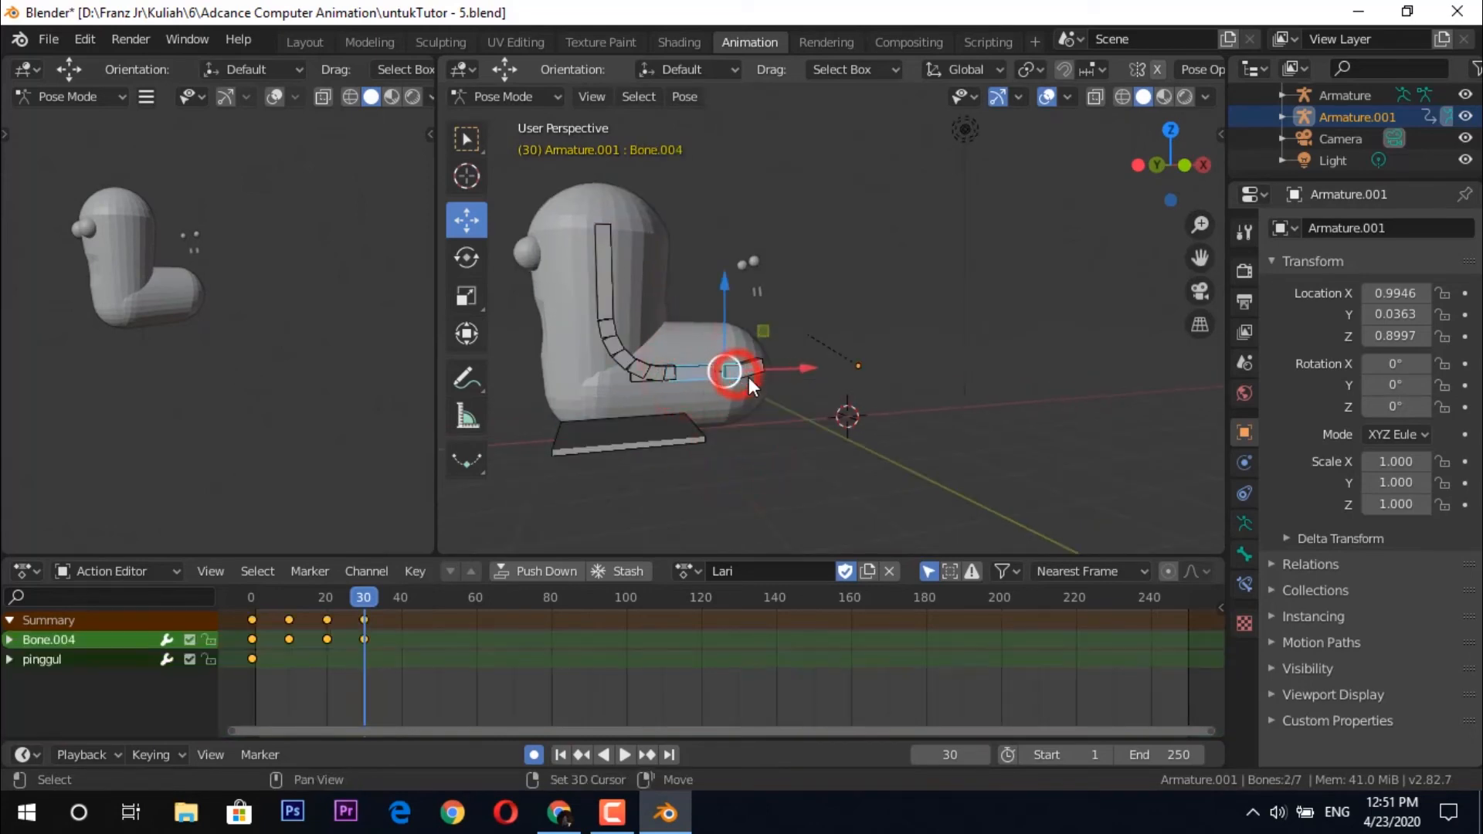
{"action": "left_click_drag", "start_coordinate": [802, 367], "coordinate": [763, 371]}
{"action": "left_click", "coordinate": [679, 426]}
{"action": "left_click_drag", "start_coordinate": [711, 425], "coordinate": [671, 422]}
{"action": "mouse_move", "coordinate": [695, 452]}
{"action": "middle_mouse_down"}
{"action": "mouse_move", "coordinate": [740, 457]}
{"action": "mouse_move", "coordinate": [684, 452]}
{"action": "middle_mouse_up"}
{"action": "scroll", "coordinate": [740, 457], "scroll_direction": "down", "scroll_amount": 1}
Go to frame 40, select the body bones together with the base and tail-end bones, and move them forward along X.
{"action": "left_click_drag", "start_coordinate": [364, 599], "coordinate": [402, 600]}
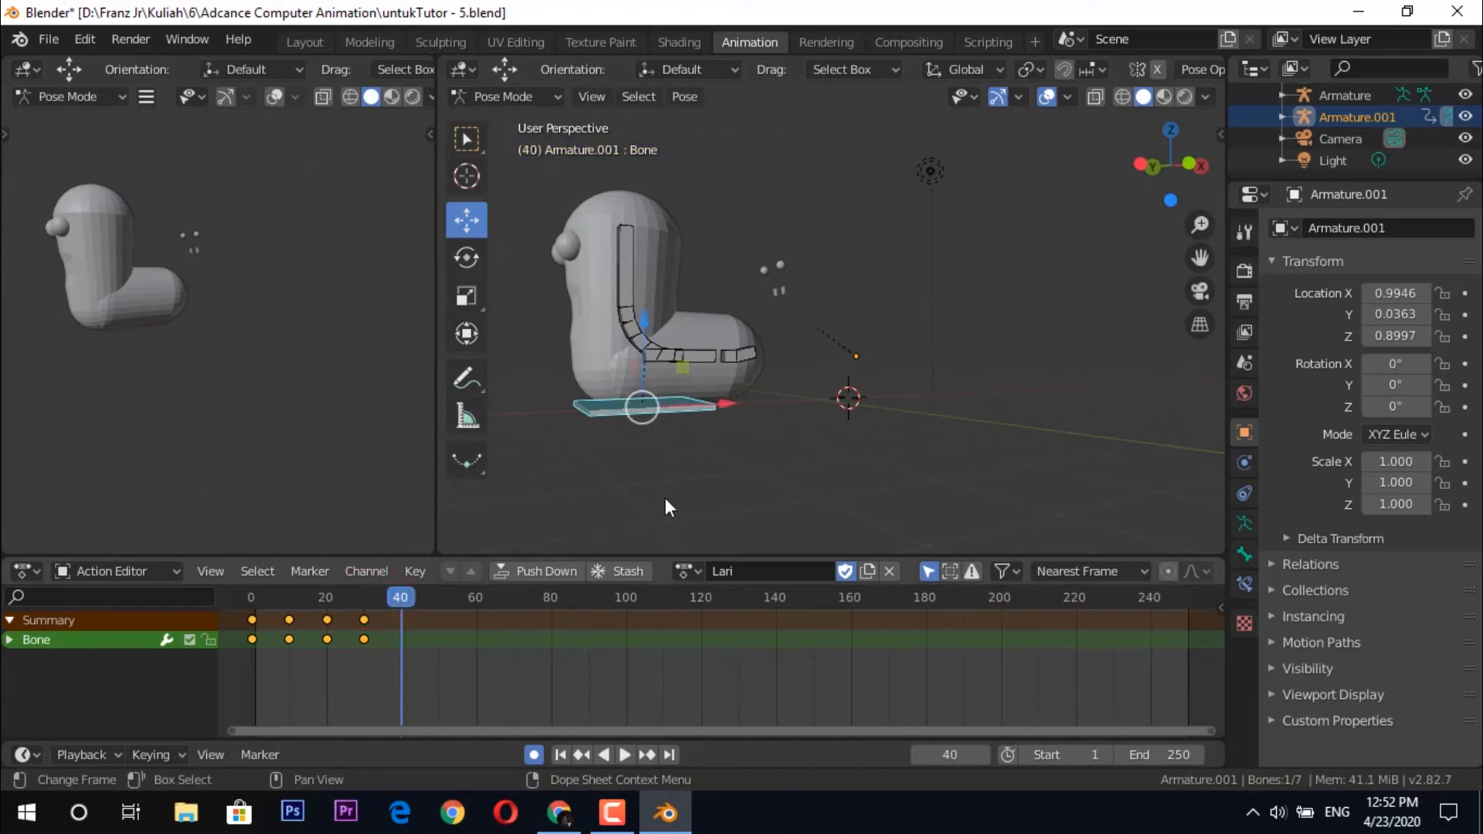
{"action": "left_click", "coordinate": [650, 382], "text": "shift"}
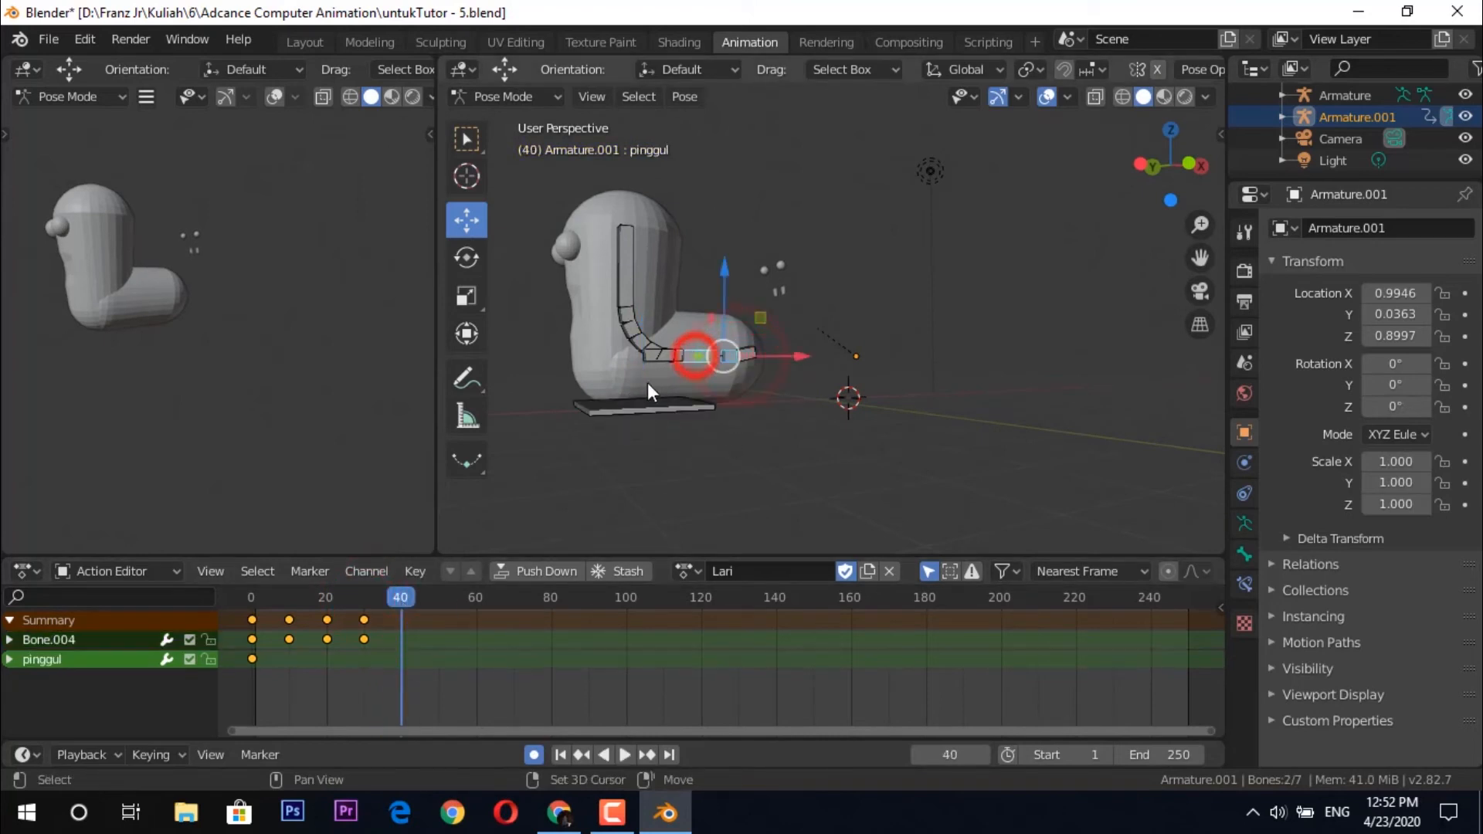
{"action": "left_click", "coordinate": [655, 350], "text": "shift"}
{"action": "left_click", "coordinate": [629, 309], "text": "shift"}
{"action": "left_click", "coordinate": [626, 297], "text": "shift"}
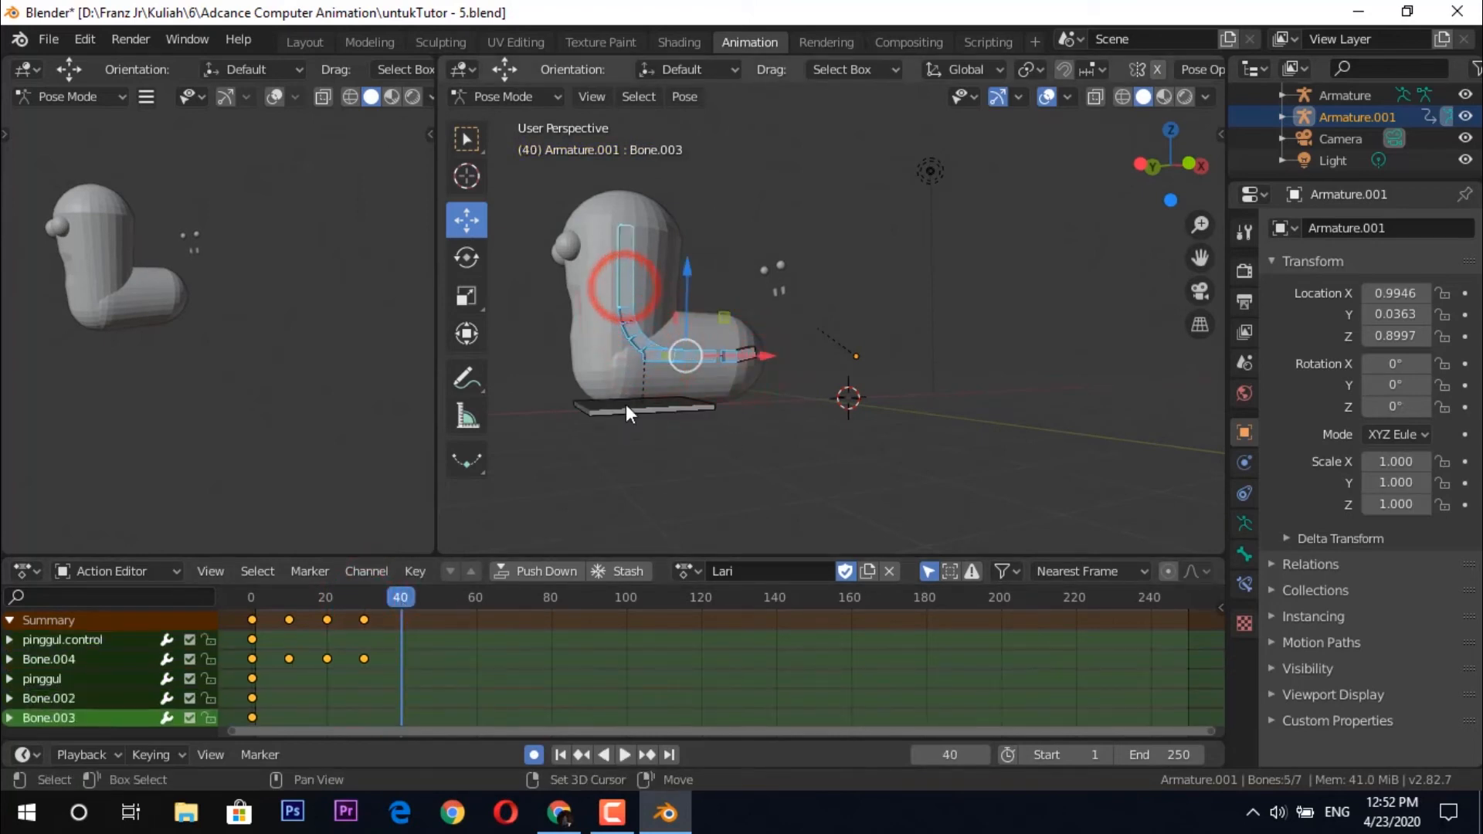
{"action": "left_click", "coordinate": [626, 405], "text": "shift"}
{"action": "left_click", "coordinate": [744, 355], "text": "shift"}
{"action": "left_click_drag", "start_coordinate": [752, 378], "coordinate": [689, 434]}
{"action": "middle_click_drag", "start_coordinate": [611, 433], "coordinate": [653, 451]}
At frame 40, move the pinggul bone and the bone behind it slightly forward along X, and advance the flat base bone as well.
{"action": "left_click", "coordinate": [672, 447]}
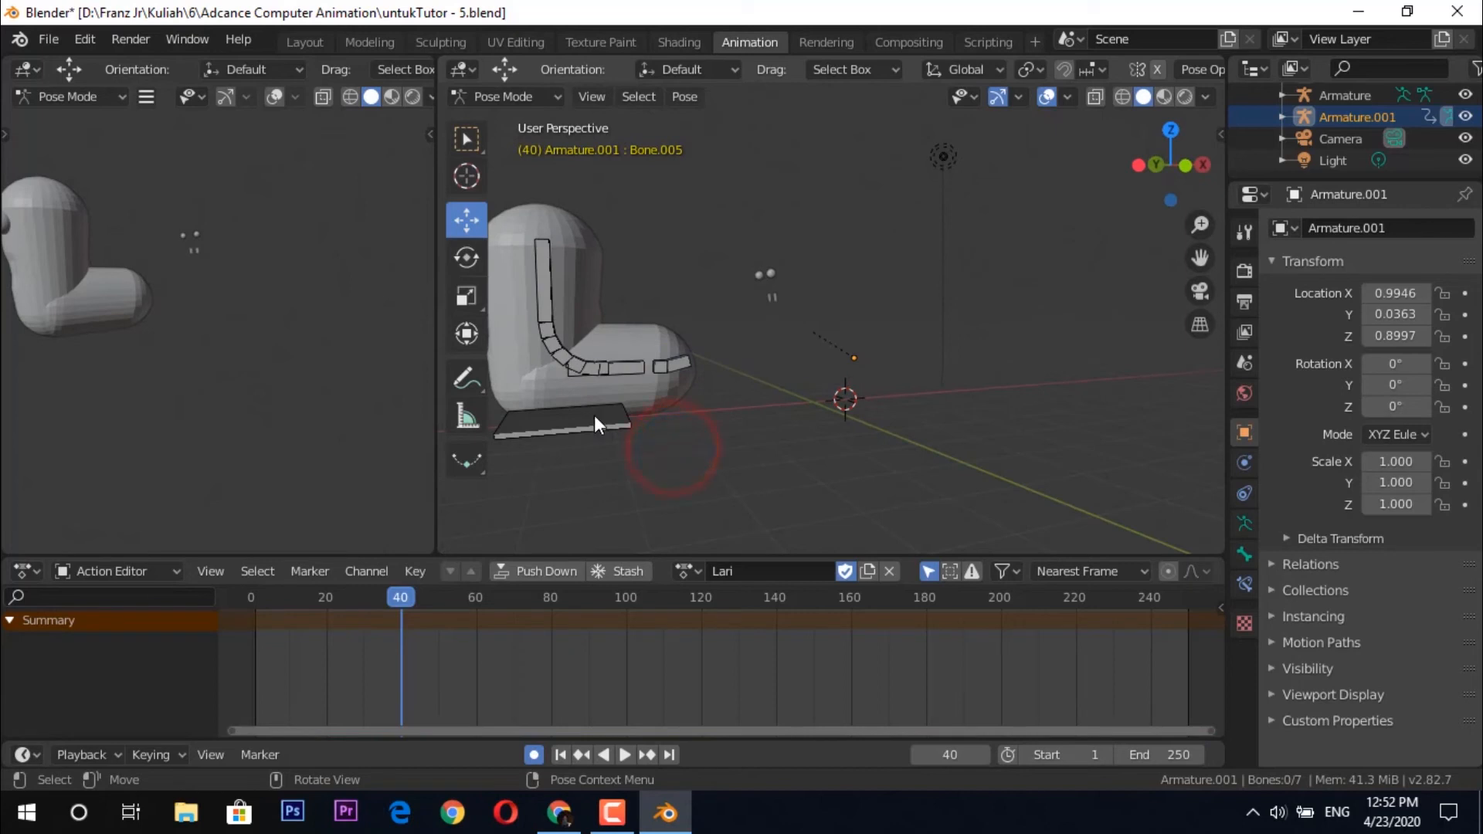
{"action": "left_click", "coordinate": [573, 419]}
{"action": "left_click", "coordinate": [635, 365]}
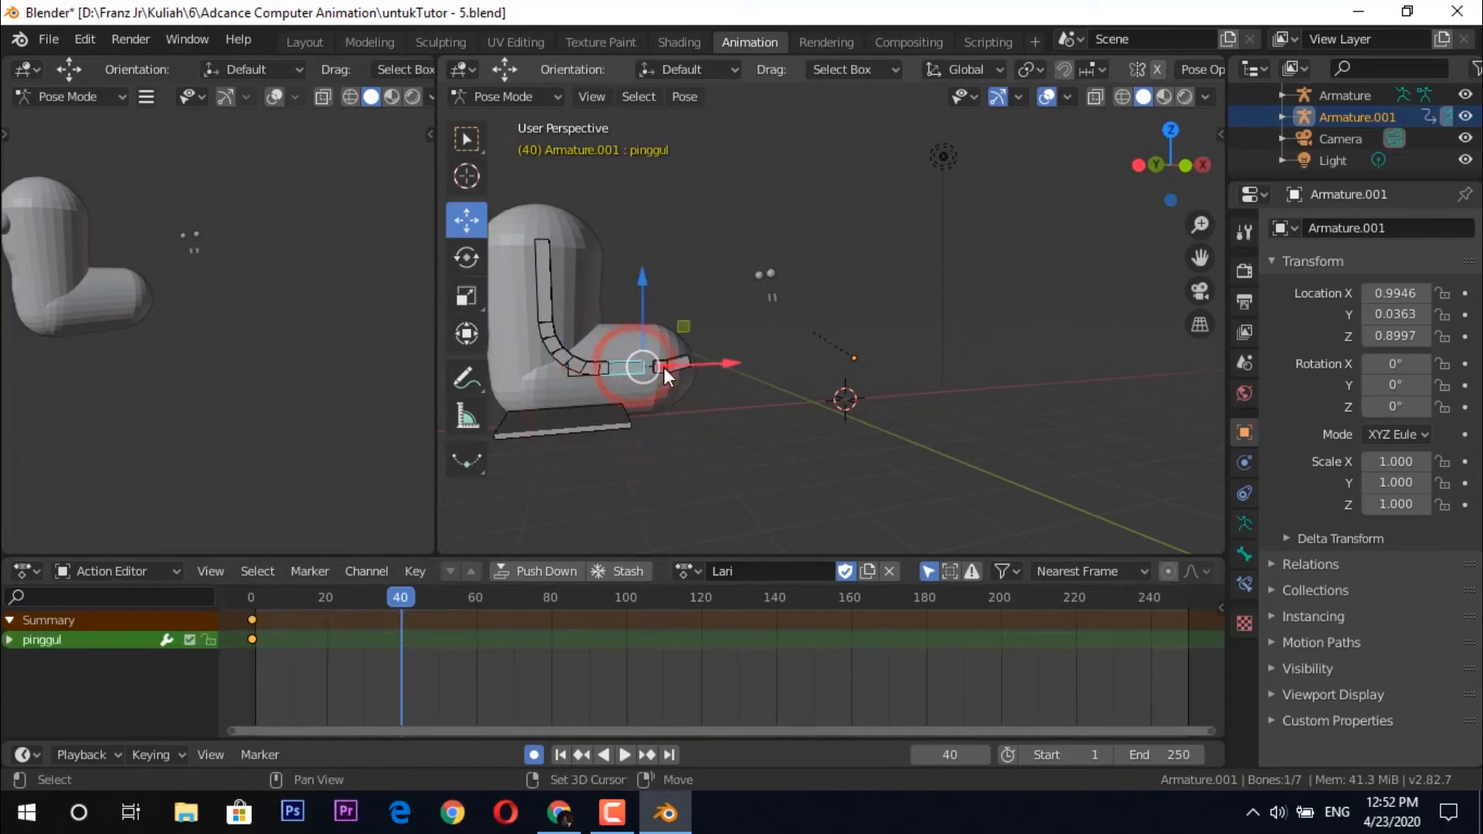
{"action": "left_click", "coordinate": [665, 367], "text": "shift"}
{"action": "left_click_drag", "start_coordinate": [734, 363], "coordinate": [710, 366]}
{"action": "left_click", "coordinate": [612, 419]}
{"action": "left_click_drag", "start_coordinate": [670, 415], "coordinate": [657, 416]}
Play the animation from frame 0 and check the running movement through frame 40.
{"action": "left_click_drag", "start_coordinate": [294, 598], "coordinate": [251, 603]}
{"action": "key", "text": "space"}
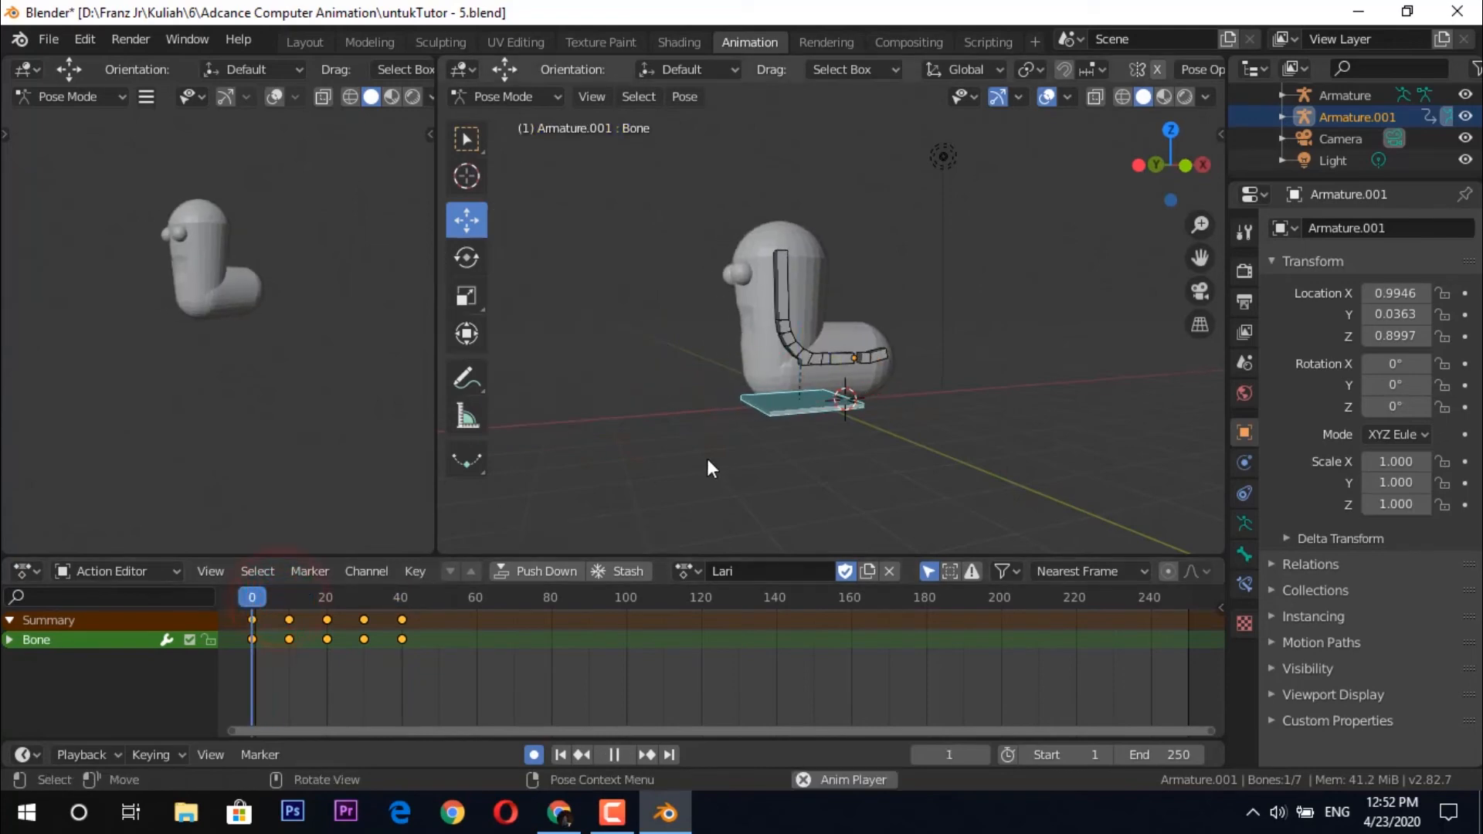
{"action": "left_click_drag", "start_coordinate": [332, 599], "coordinate": [255, 600]}
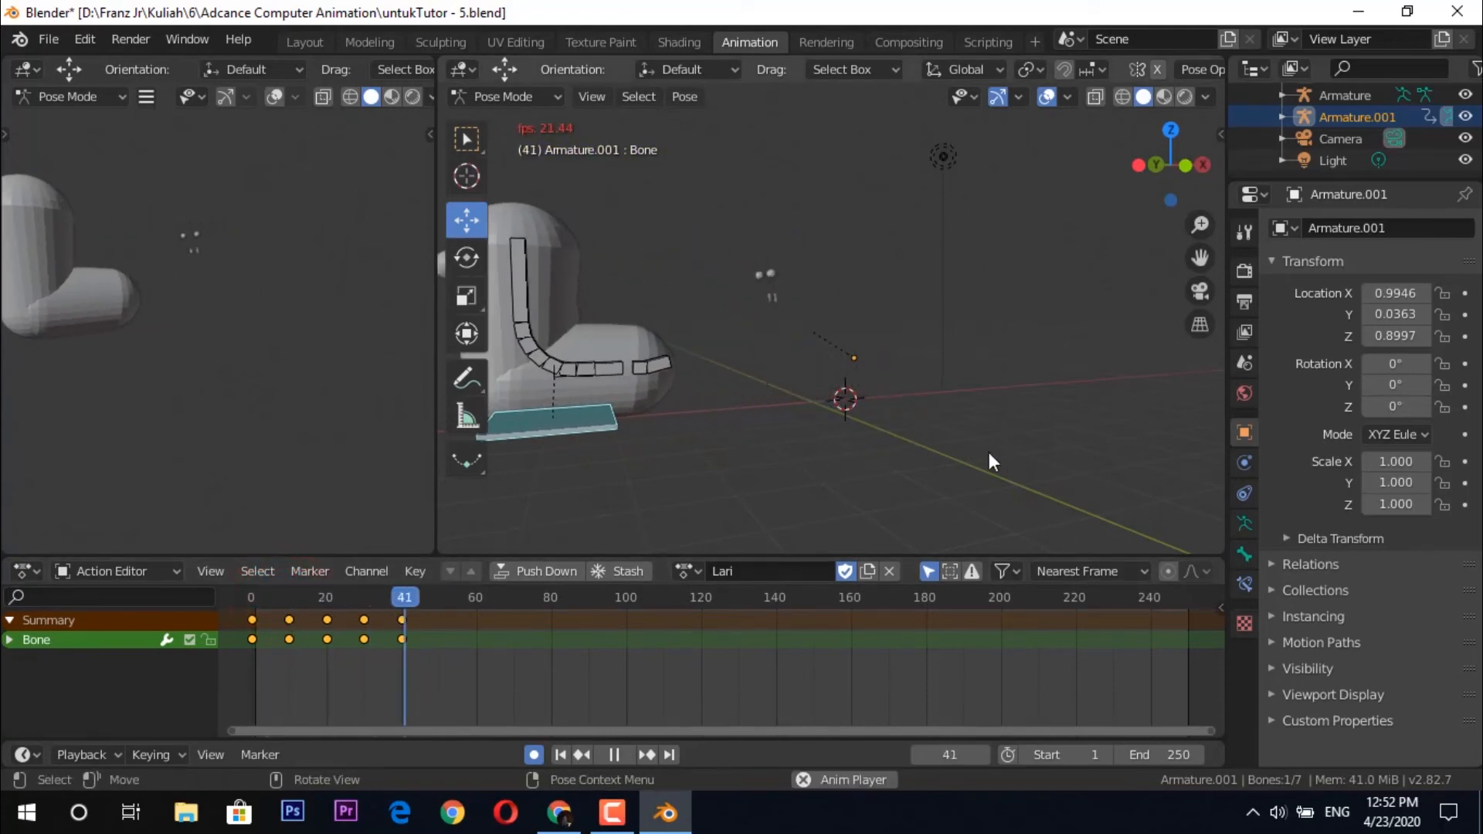
{"action": "key", "text": "space"}
Turn the second viewport to face the character from the front and replay the animation from frame 0.
{"action": "scroll", "coordinate": [864, 403], "scroll_direction": "down", "scroll_amount": 3}
{"action": "middle_click_drag", "start_coordinate": [304, 373], "coordinate": [415, 361]}
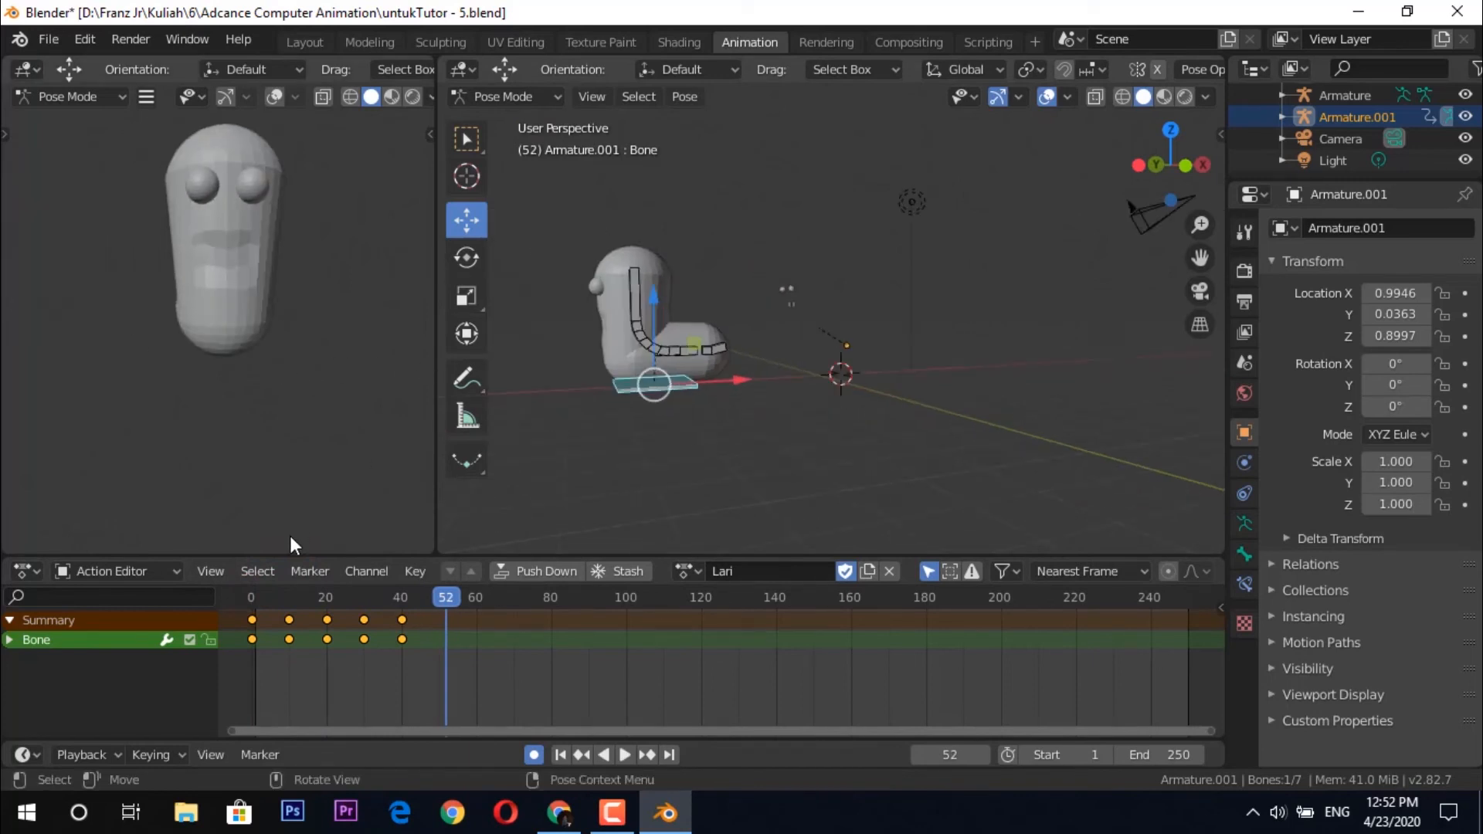
{"action": "left_click", "coordinate": [244, 599]}
{"action": "key", "text": "space"}
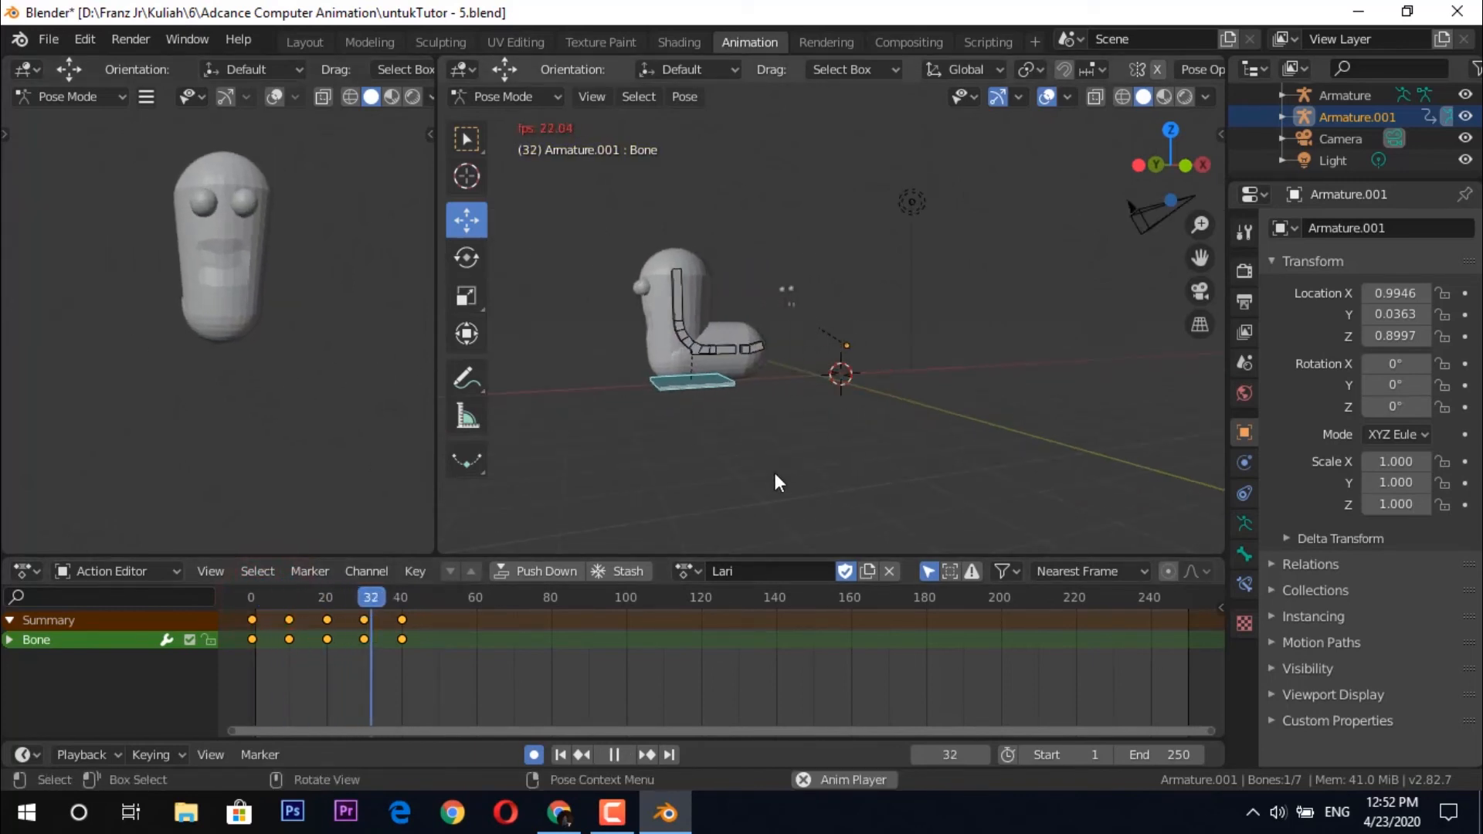
{"action": "key", "text": "space"}
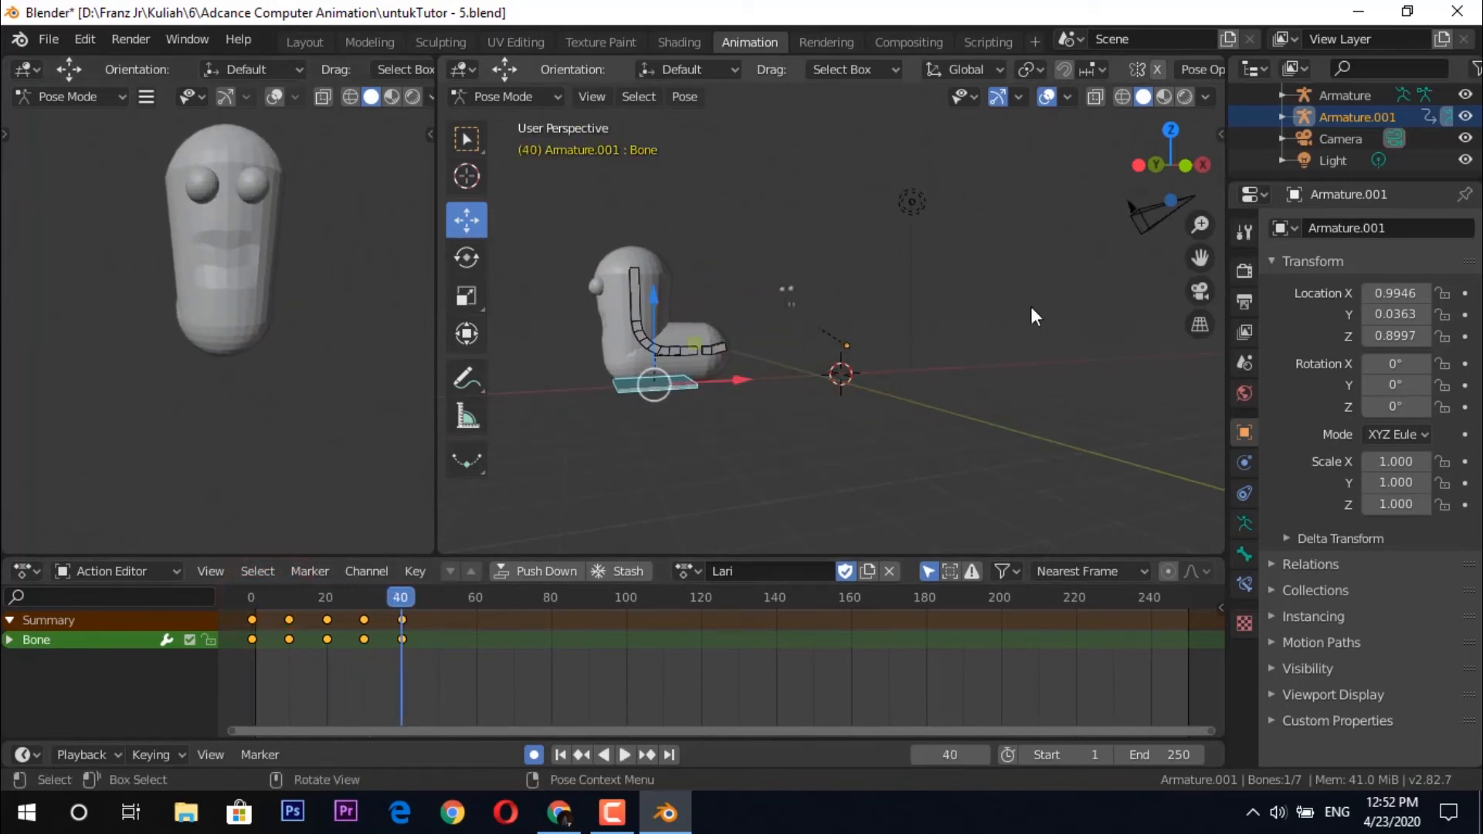
Switch both 3D viewports to Rendered shading and view the character from the front in the main viewport.
{"action": "left_click", "coordinate": [1187, 98]}
{"action": "left_click", "coordinate": [1188, 99]}
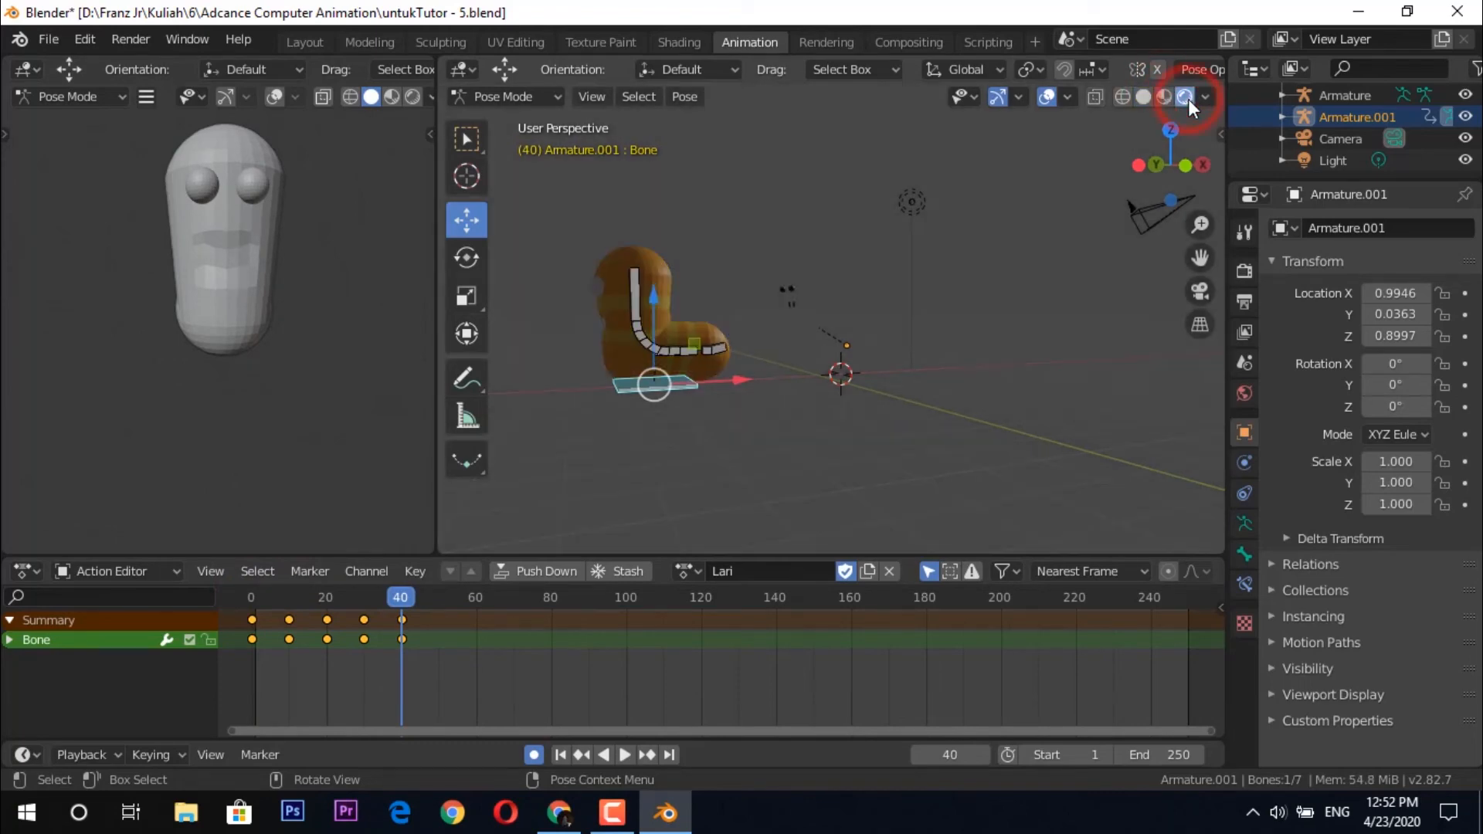
{"action": "left_click", "coordinate": [1164, 98]}
{"action": "left_click", "coordinate": [1184, 98]}
{"action": "mouse_move", "coordinate": [740, 329]}
{"action": "middle_mouse_down"}
{"action": "mouse_move", "coordinate": [743, 407]}
{"action": "mouse_move", "coordinate": [797, 406]}
{"action": "middle_mouse_up"}
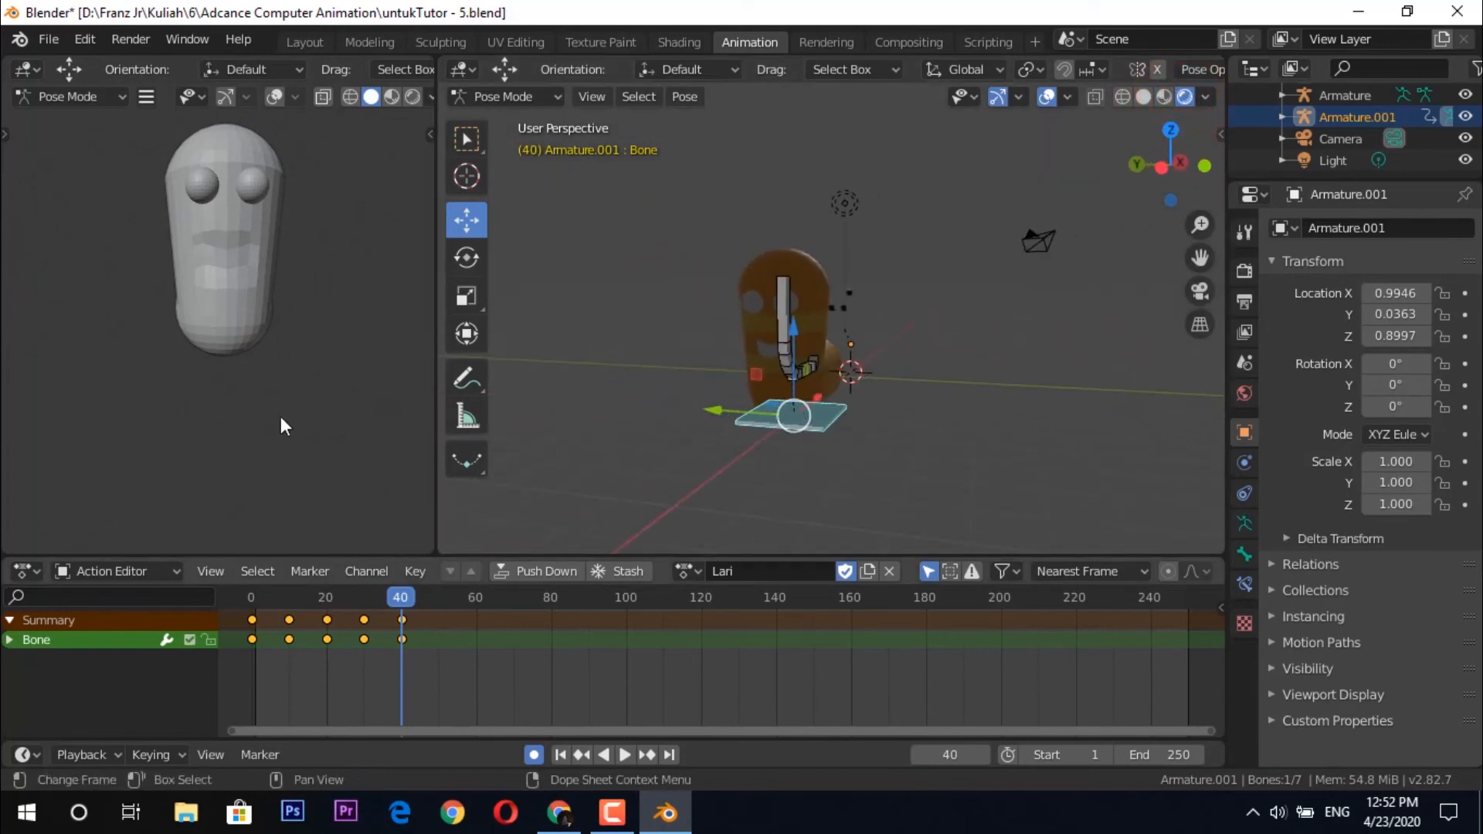
{"action": "left_click", "coordinate": [412, 95]}
Play the animation from frame 0 in Rendered shading and inspect the character from different angles.
{"action": "left_click_drag", "start_coordinate": [282, 597], "coordinate": [245, 607]}
{"action": "key", "text": "space"}
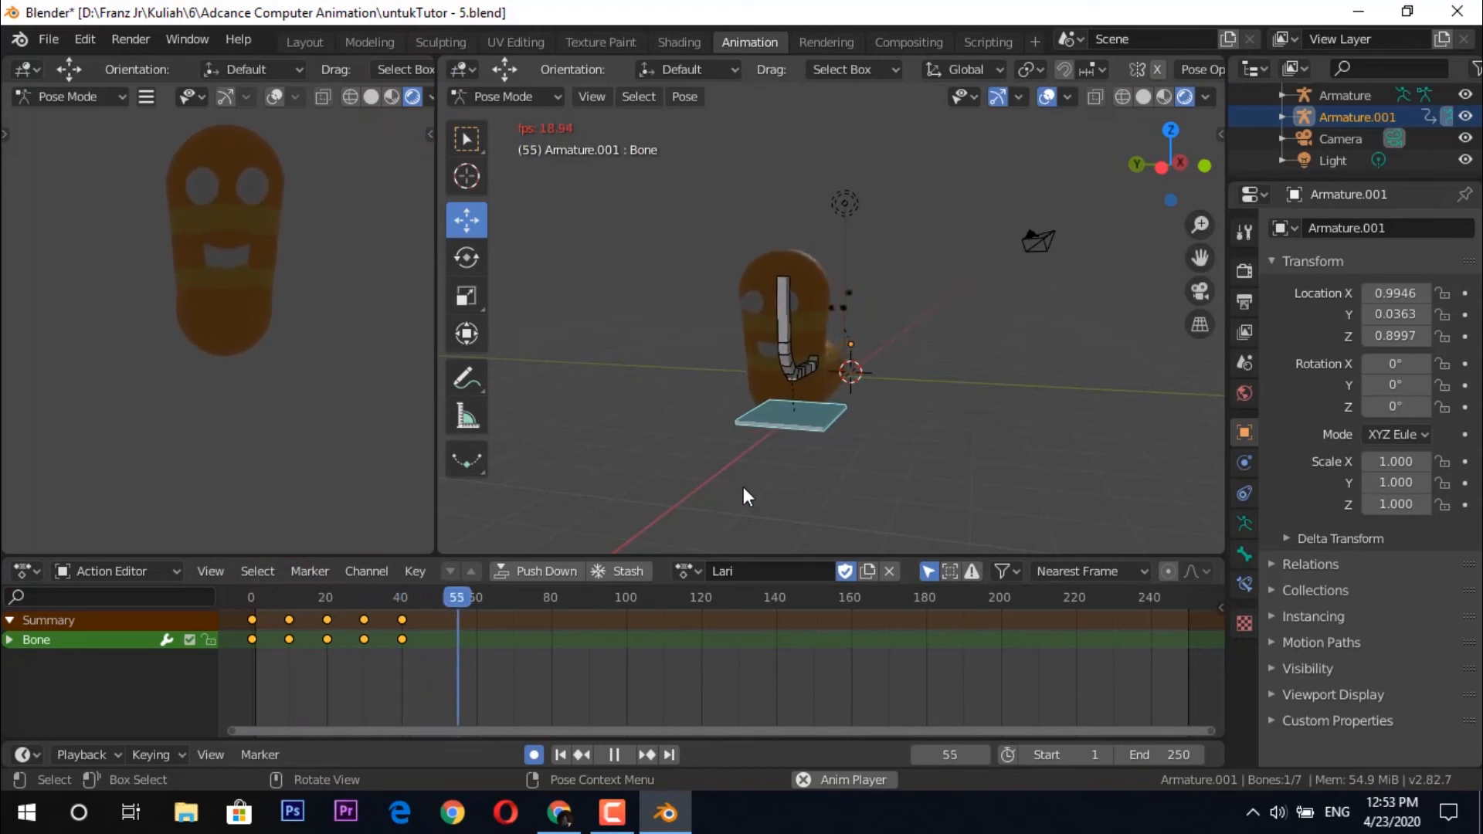
{"action": "key", "text": "space"}
{"action": "middle_click_drag", "start_coordinate": [841, 479], "coordinate": [851, 452]}
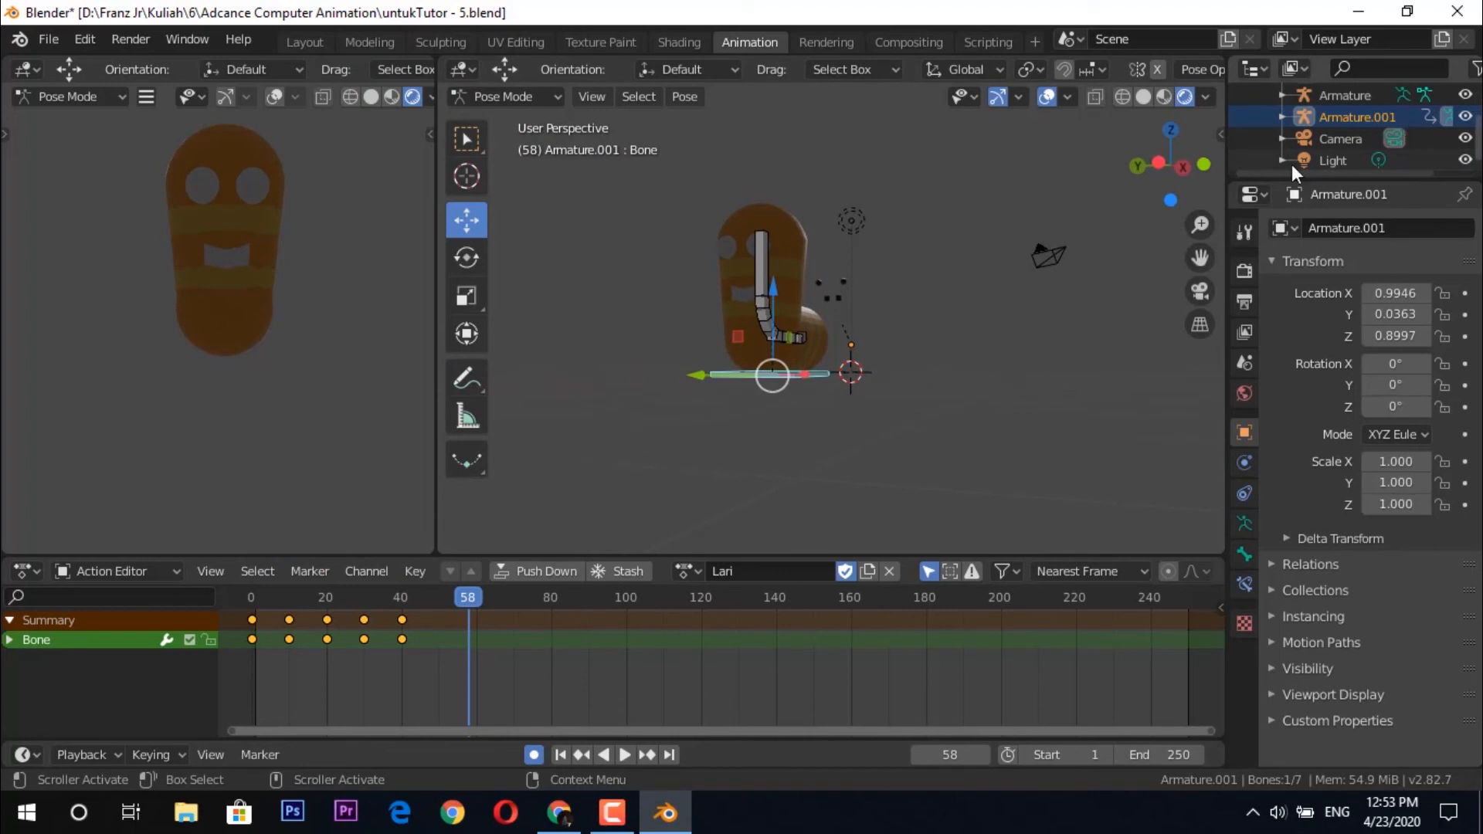
{"action": "scroll", "coordinate": [1346, 147], "scroll_direction": "up", "scroll_amount": 2}
{"action": "middle_click_drag", "start_coordinate": [788, 432], "coordinate": [624, 535]}
Replay the rendered animation from frame 0 at a three-quarter view, stop it and return to frame 0.
{"action": "left_click_drag", "start_coordinate": [468, 598], "coordinate": [241, 601]}
{"action": "middle_click_drag", "start_coordinate": [822, 454], "coordinate": [944, 423]}
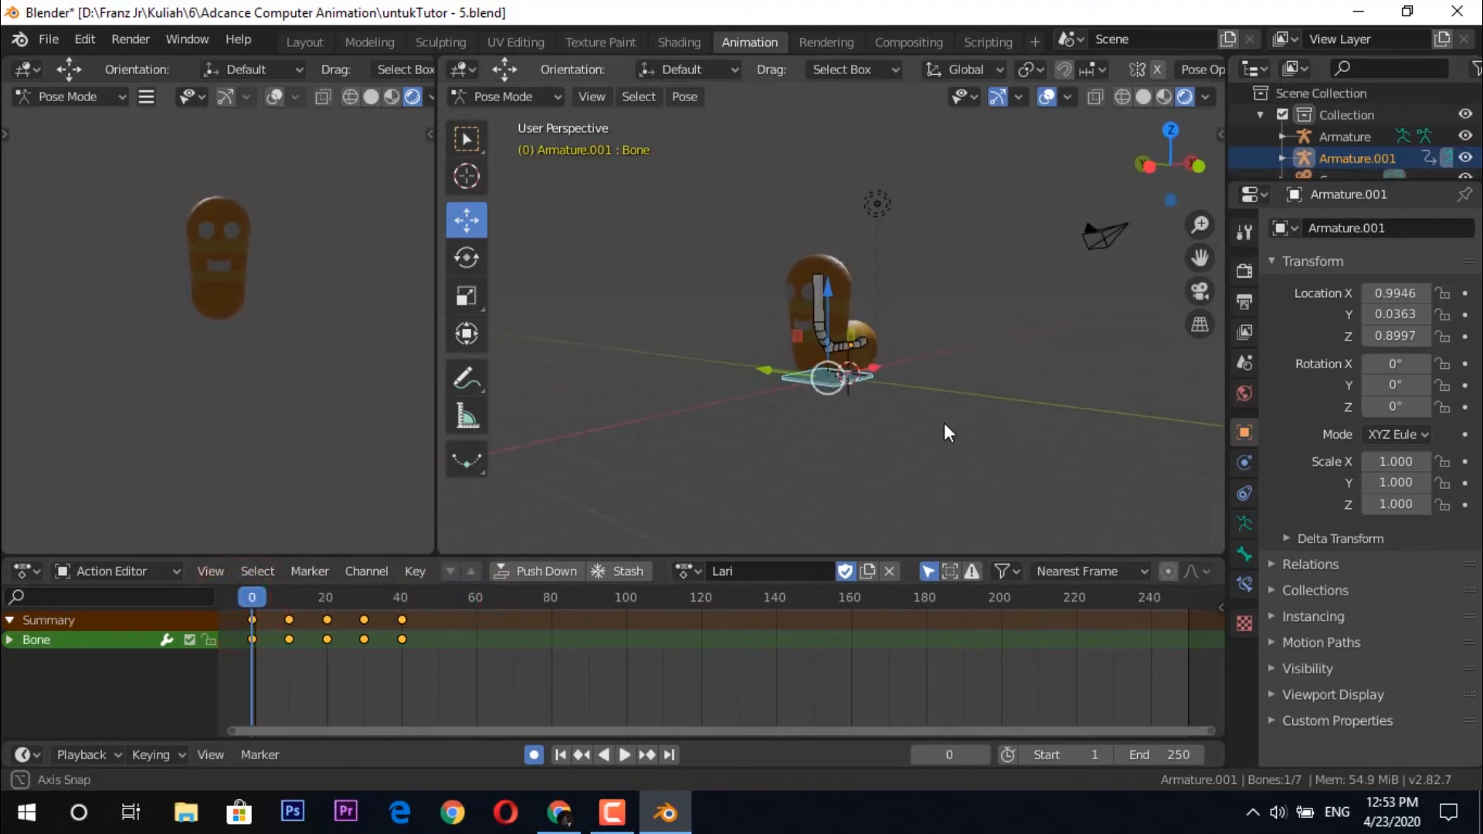
{"action": "key", "text": "space"}
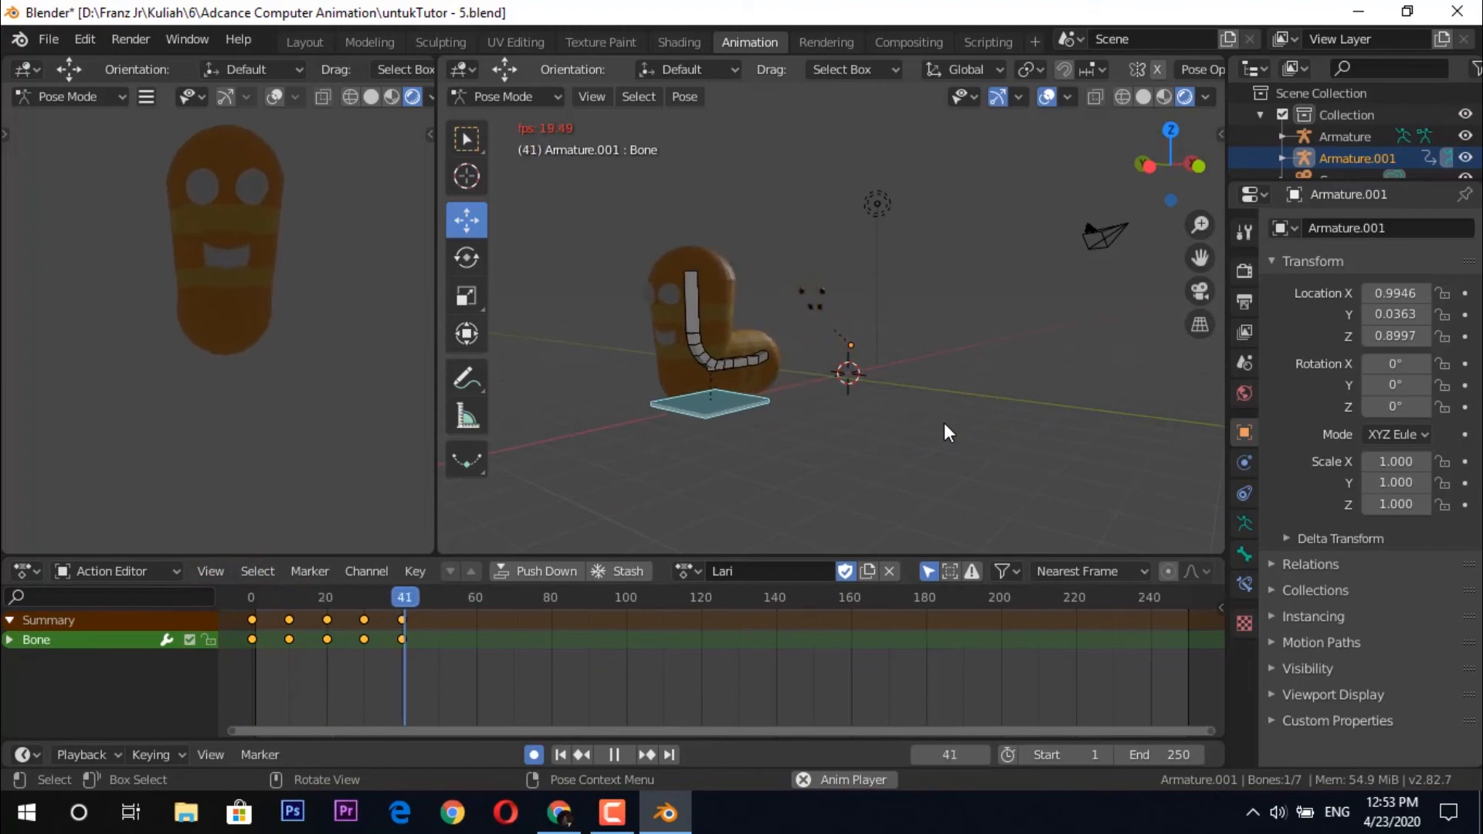
{"action": "key", "text": "space"}
{"action": "left_click", "coordinate": [248, 597]}
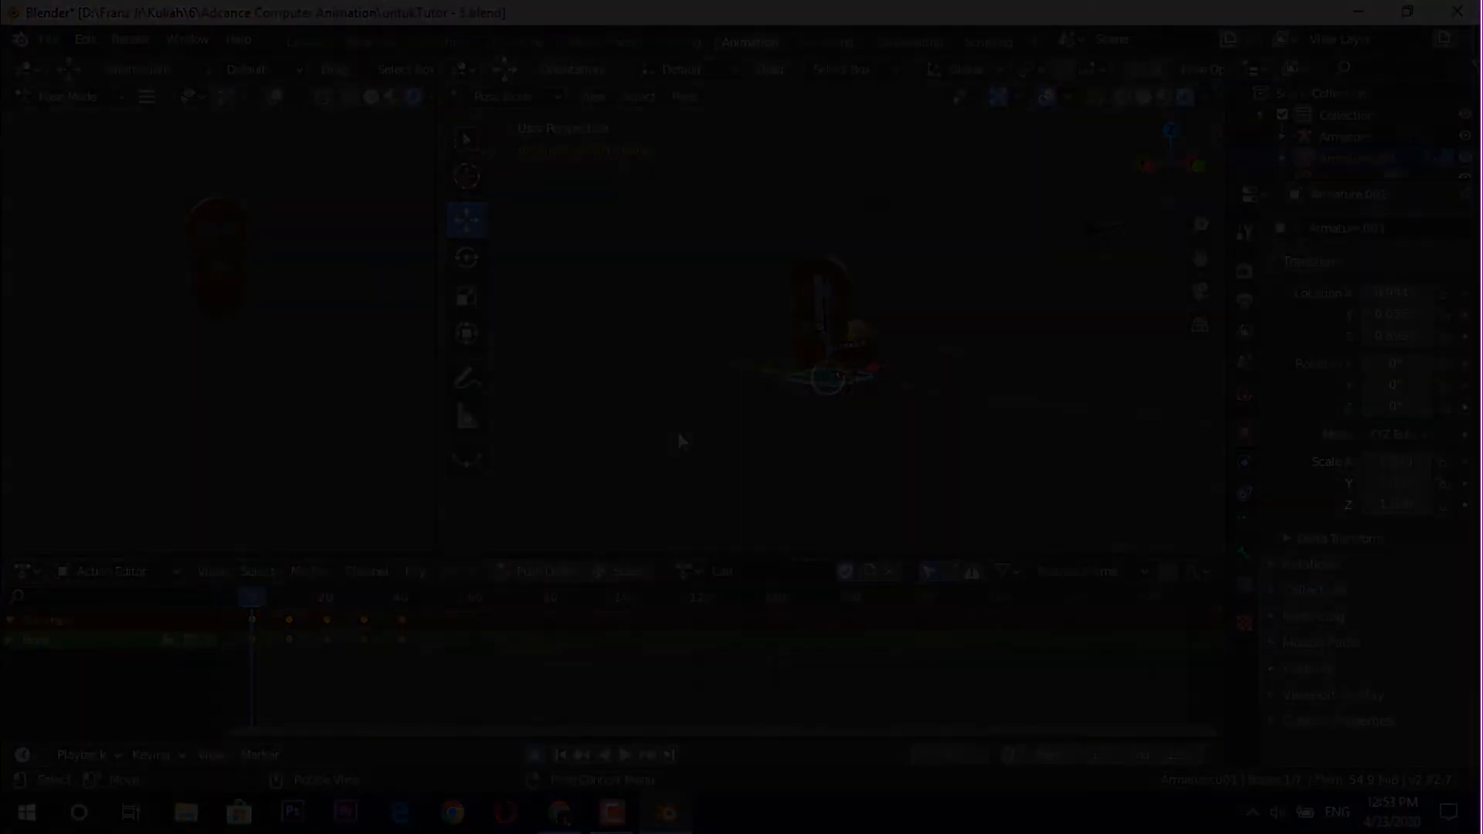